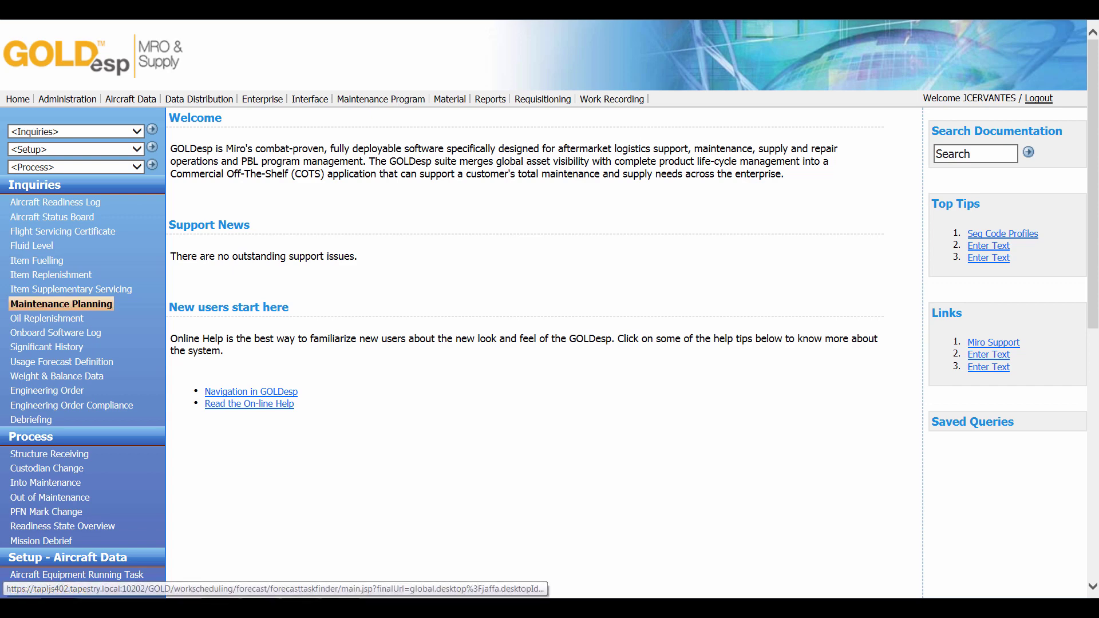
Run a Next Due forecast in Maintenance Planning, listing 1 due and 13 overdue tasks
left_click(61, 304)
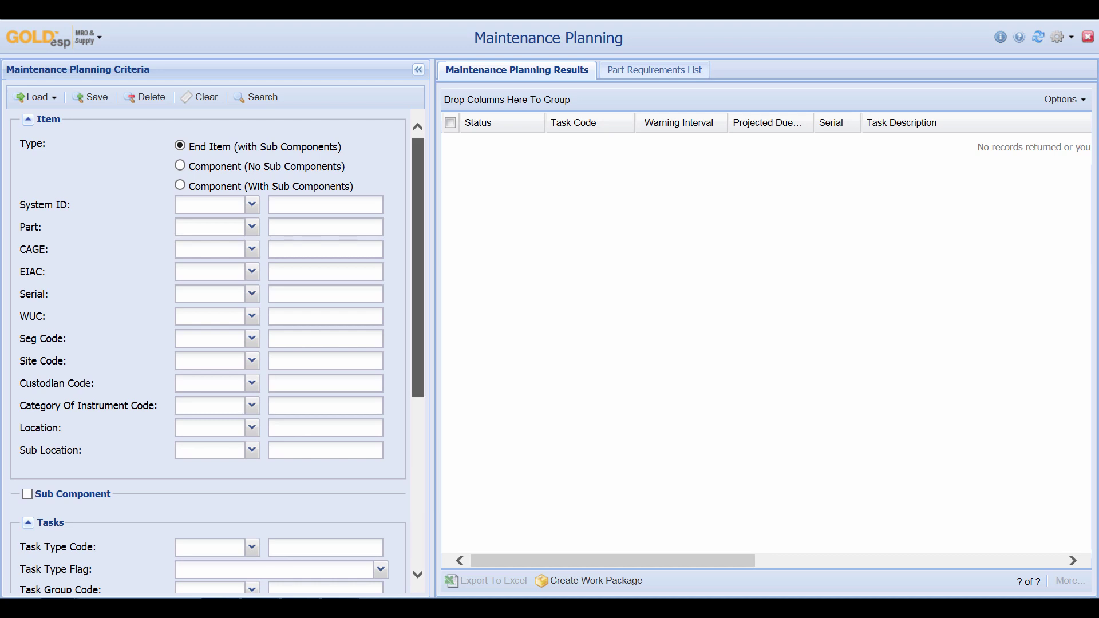
scroll(206, 349, "down", 5)
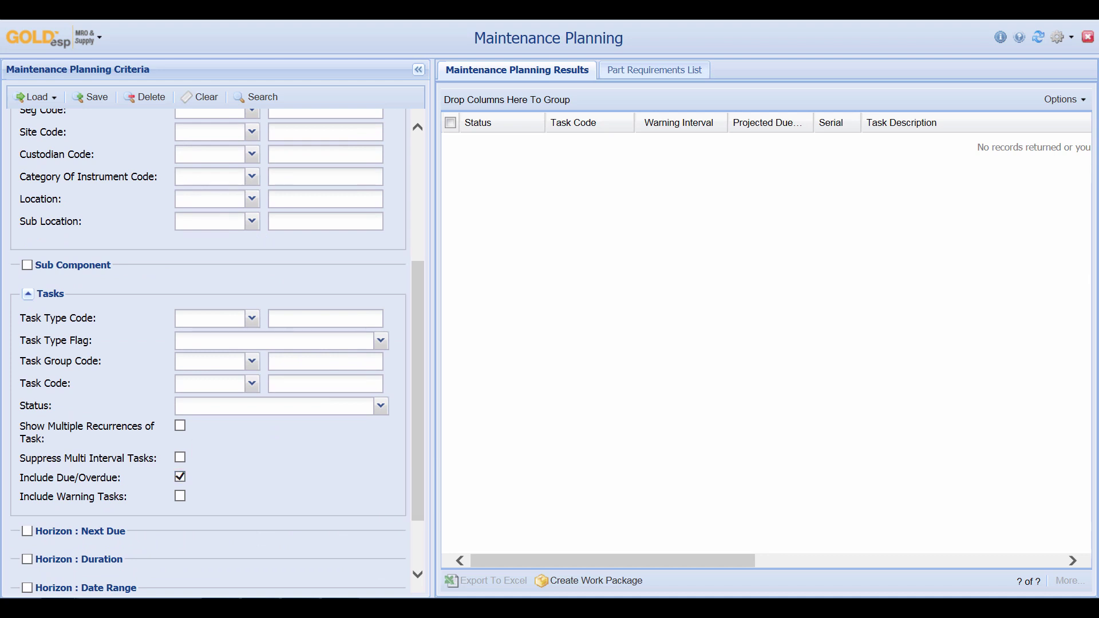
scroll(218, 350, "down", 1)
left_click(26, 495)
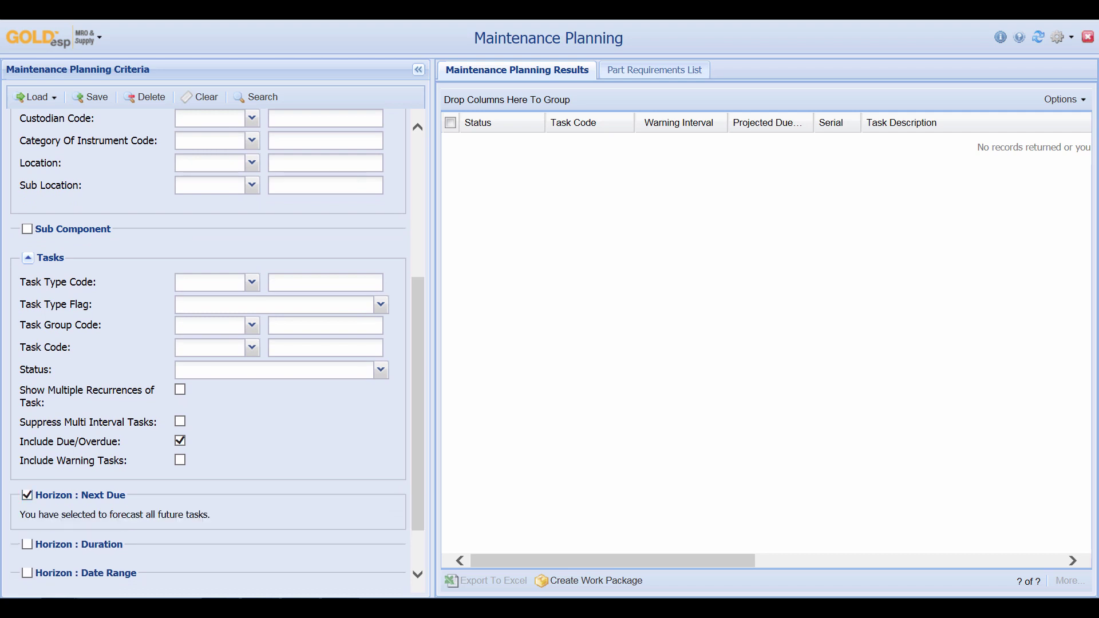
left_click(256, 97)
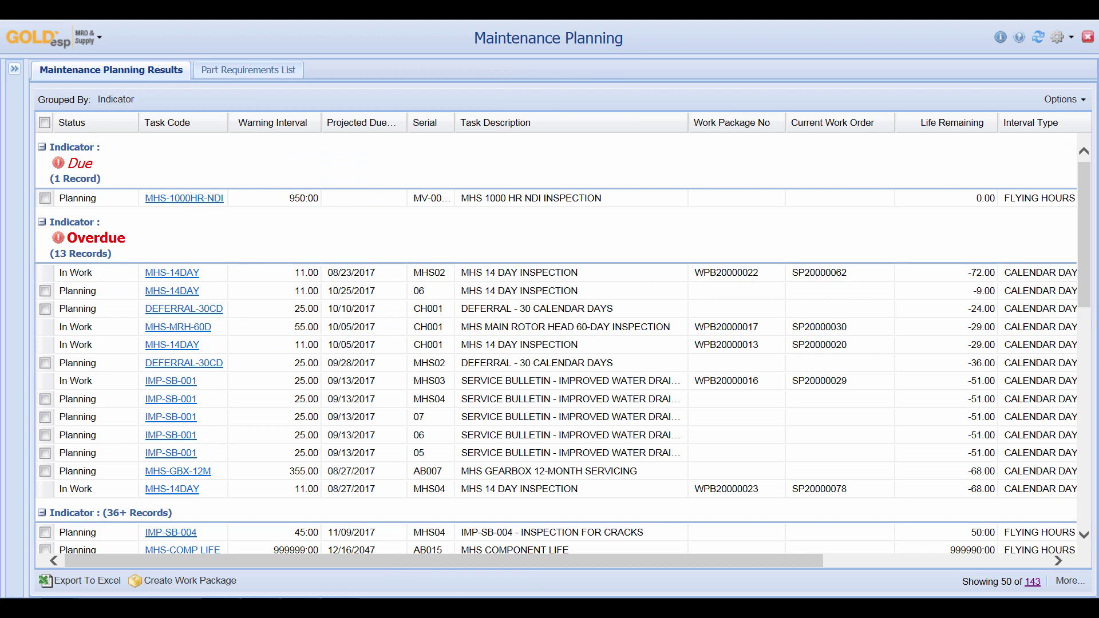
scroll(1083, 235, "down", 5)
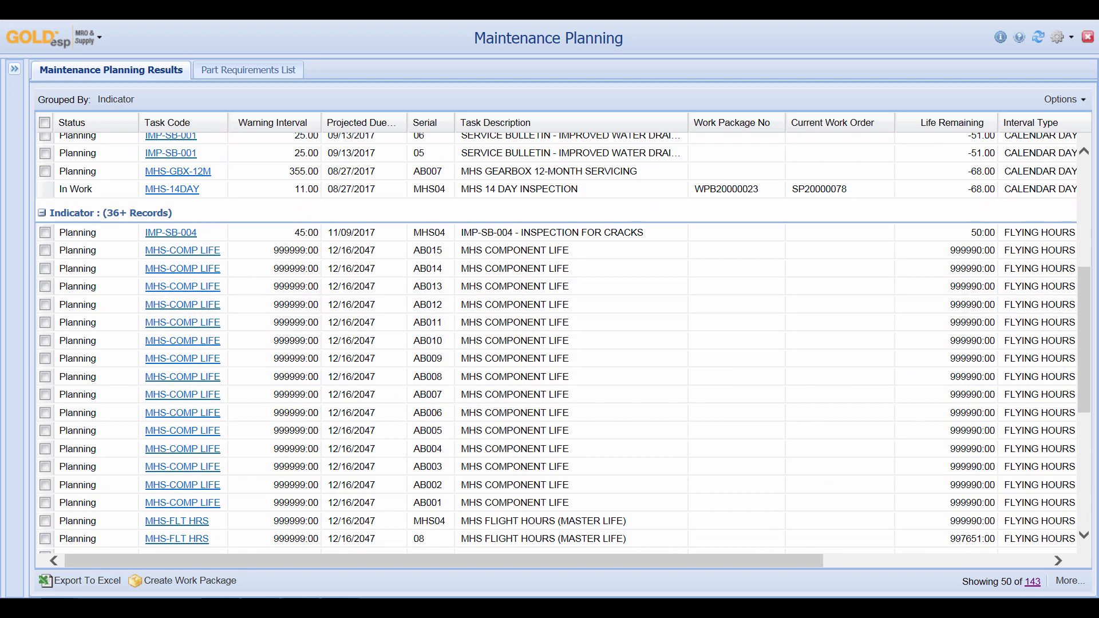
left_click(14, 69)
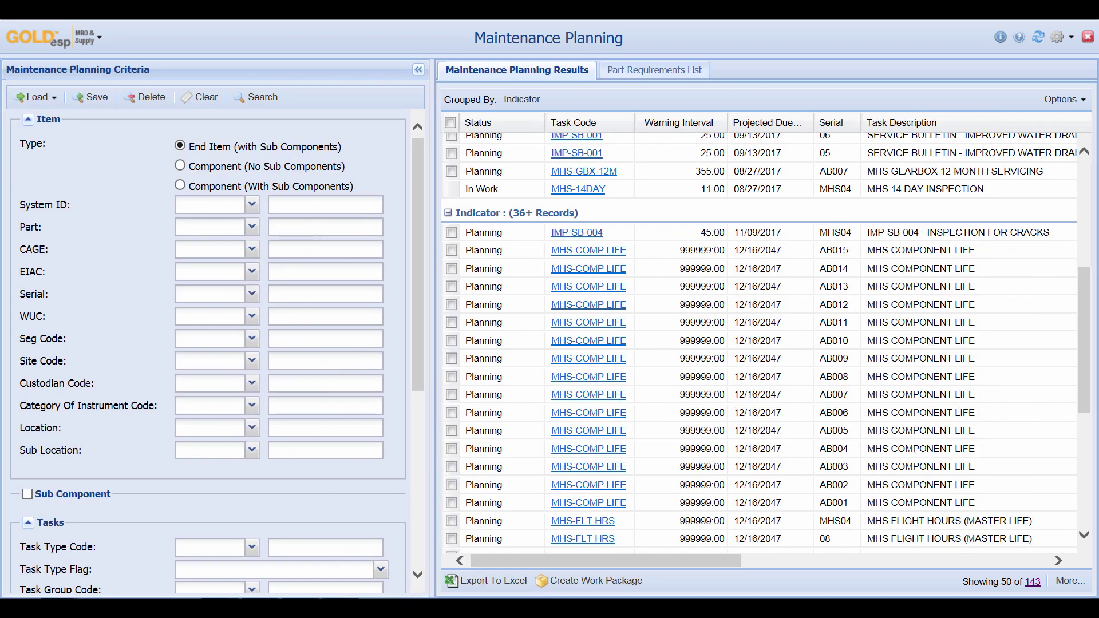
Rerun the forecast with a Duration horizon and the TEST FORECAST profile, returning 24 tasks
scroll(208, 351, "down", 5)
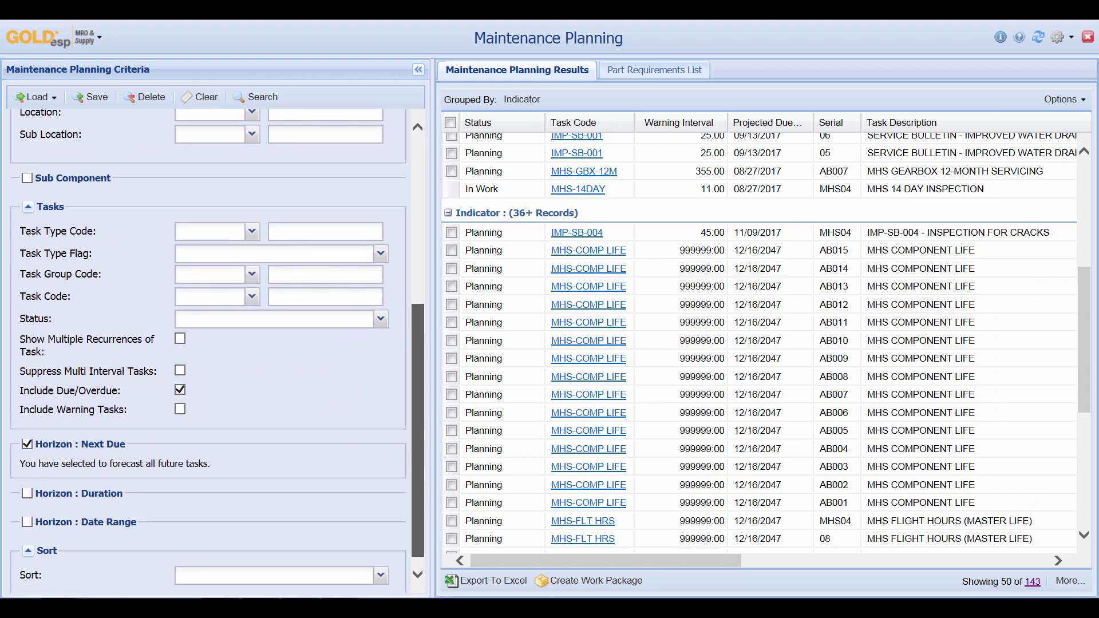
scroll(208, 351, "down", 1)
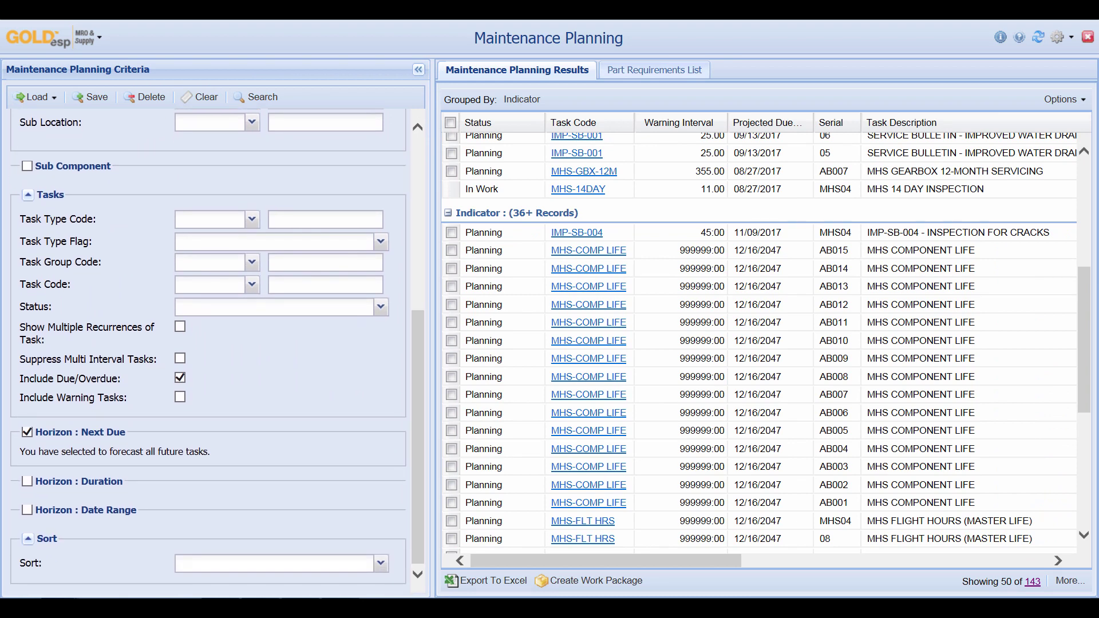
left_click(26, 481)
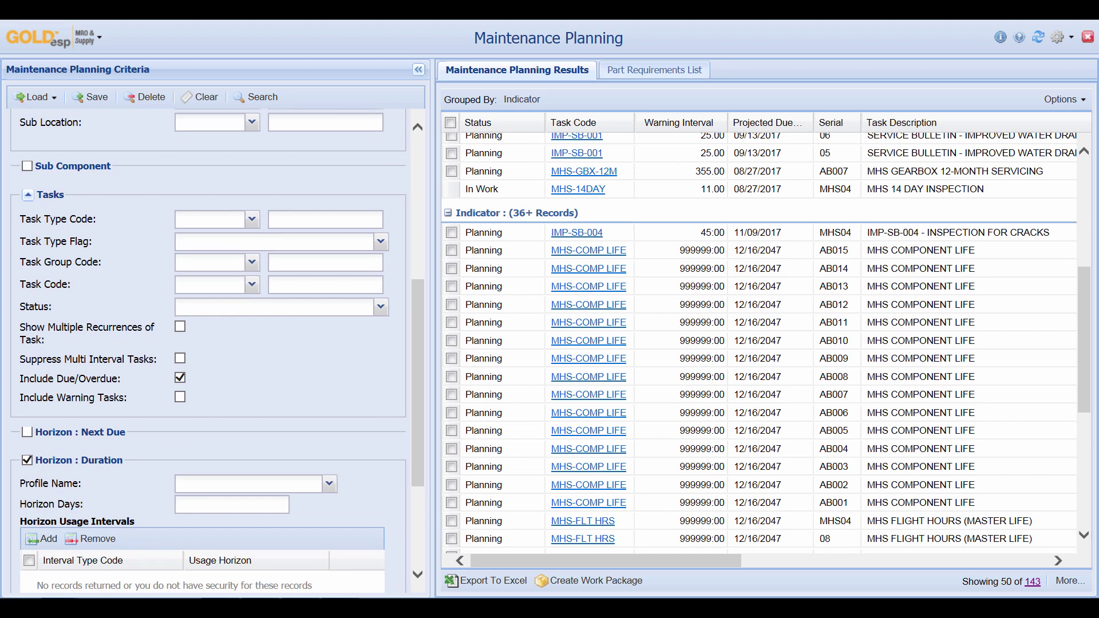
left_click(329, 483)
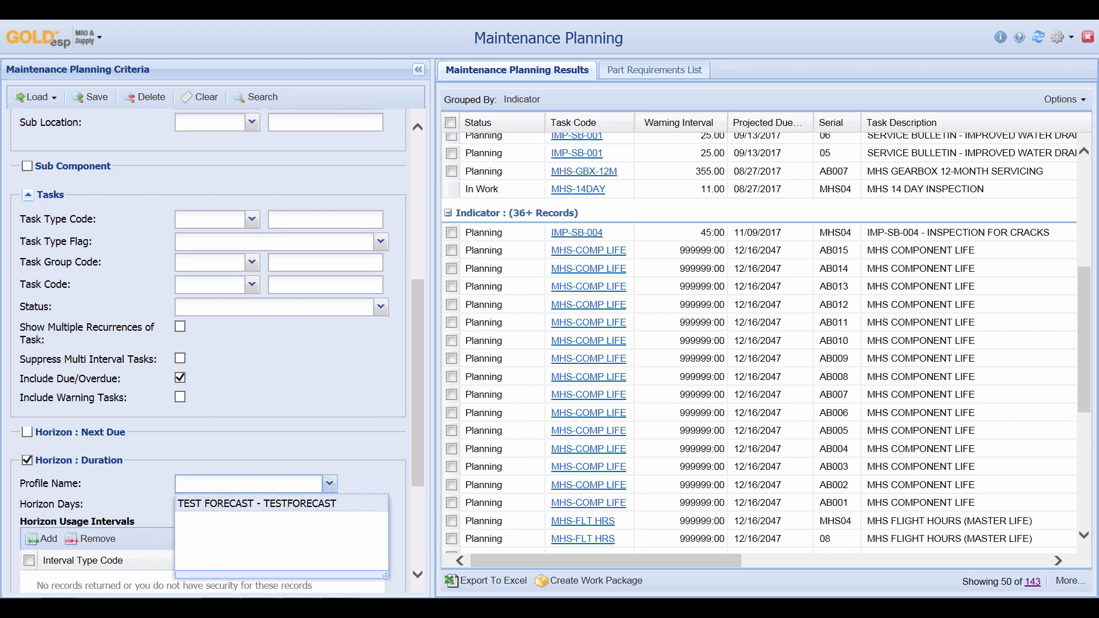
left_click(234, 502)
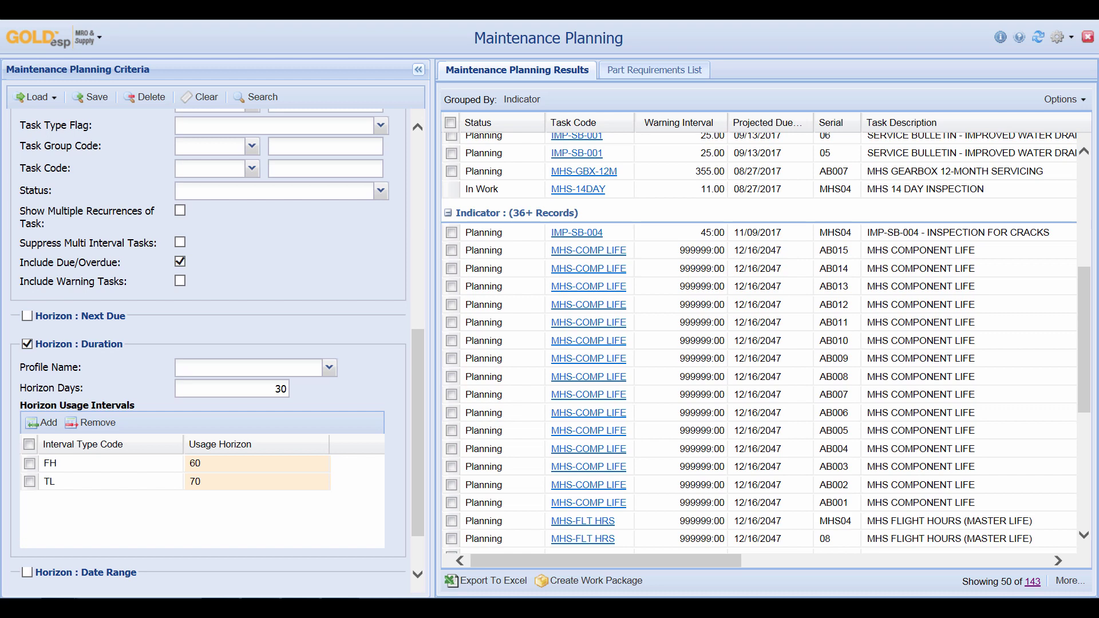
left_click(257, 97)
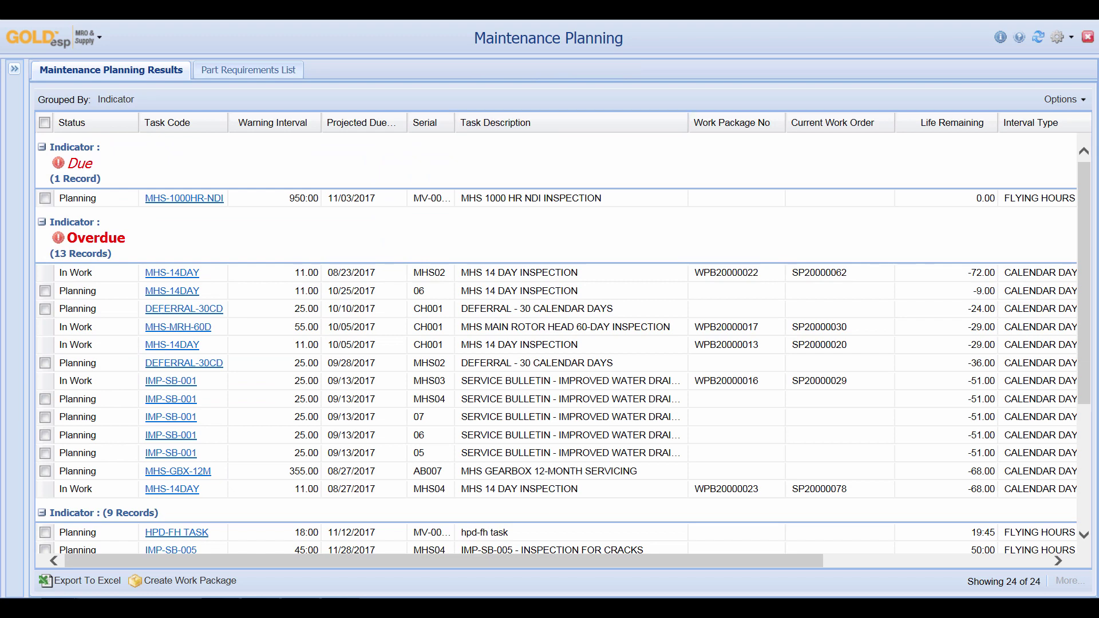
scroll(555, 343, "down", 4)
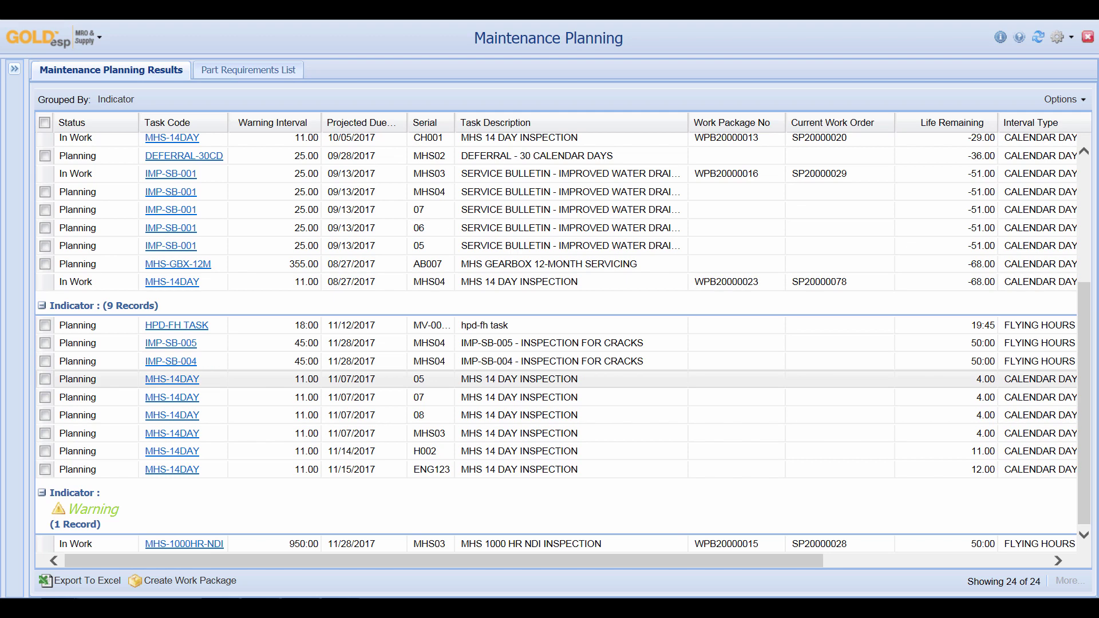
left_click(14, 68)
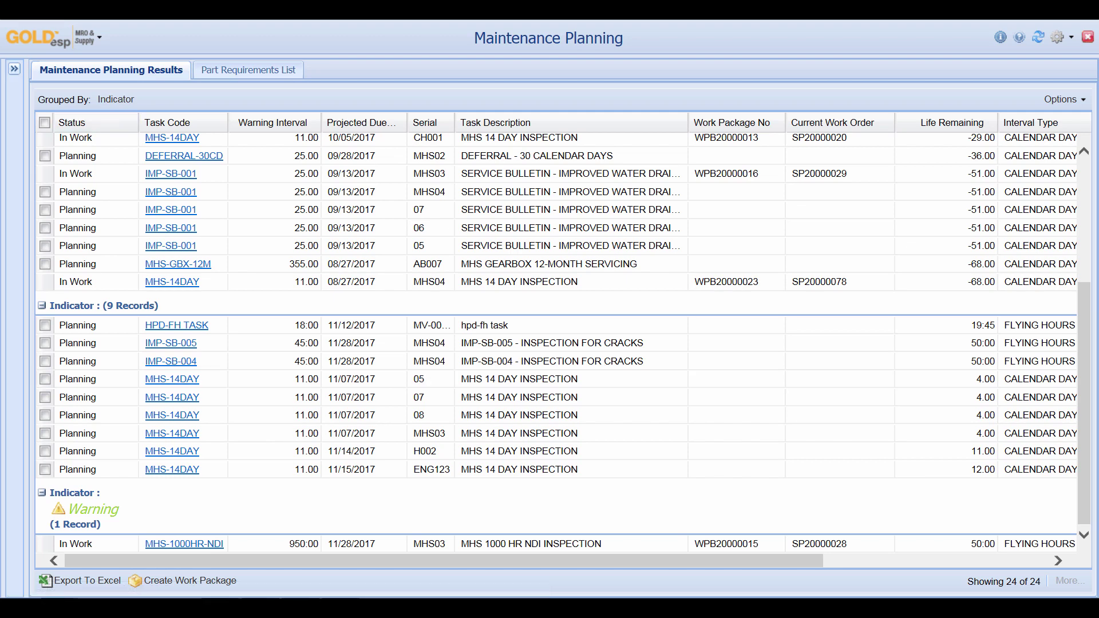
scroll(209, 344, "down", 6)
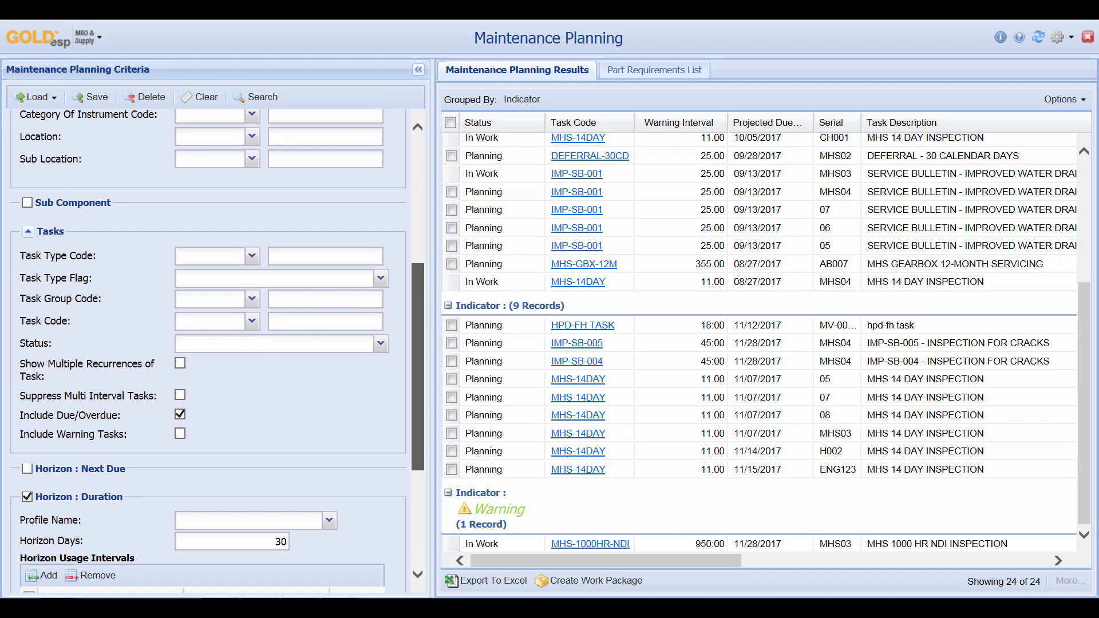
Switch the horizon to Date Range using the DAU profile with a 1 Month period
scroll(209, 344, "down", 3)
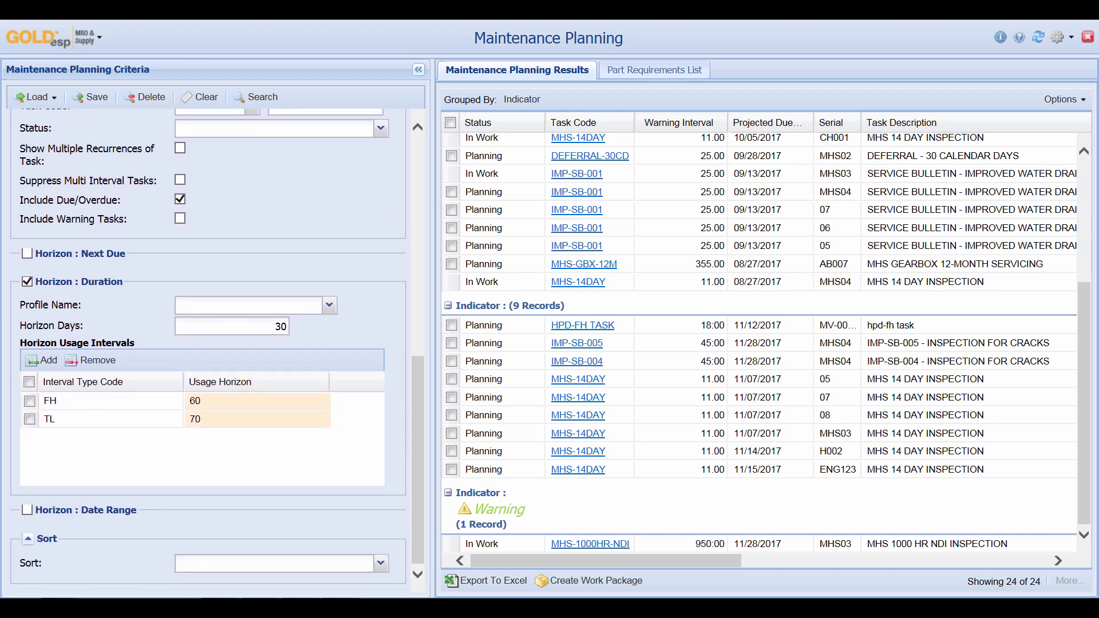
left_click(27, 509)
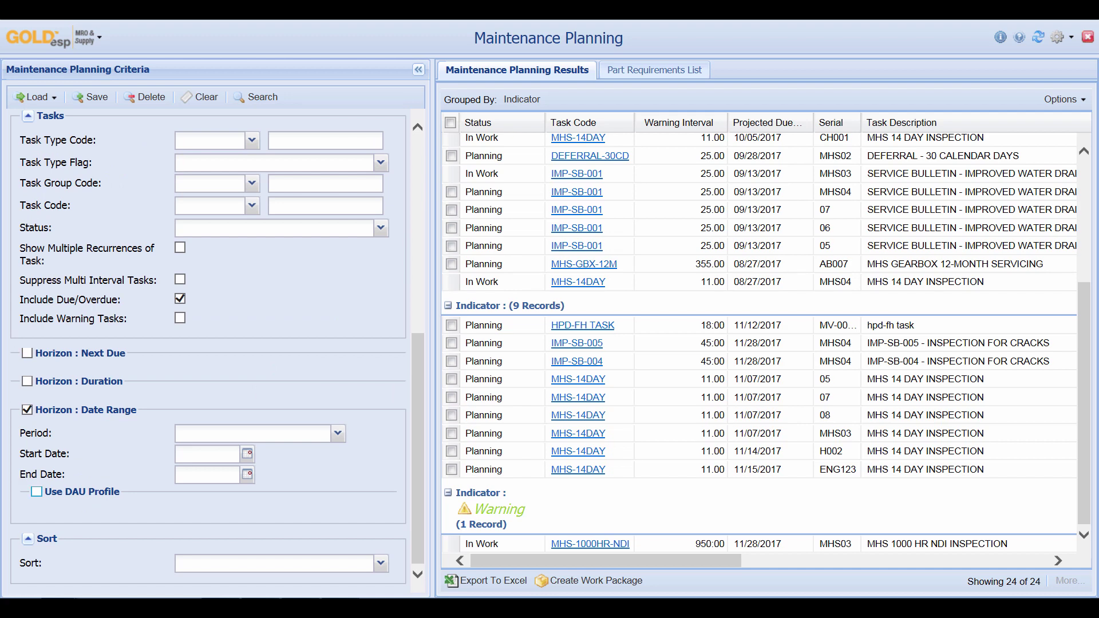
left_click(36, 491)
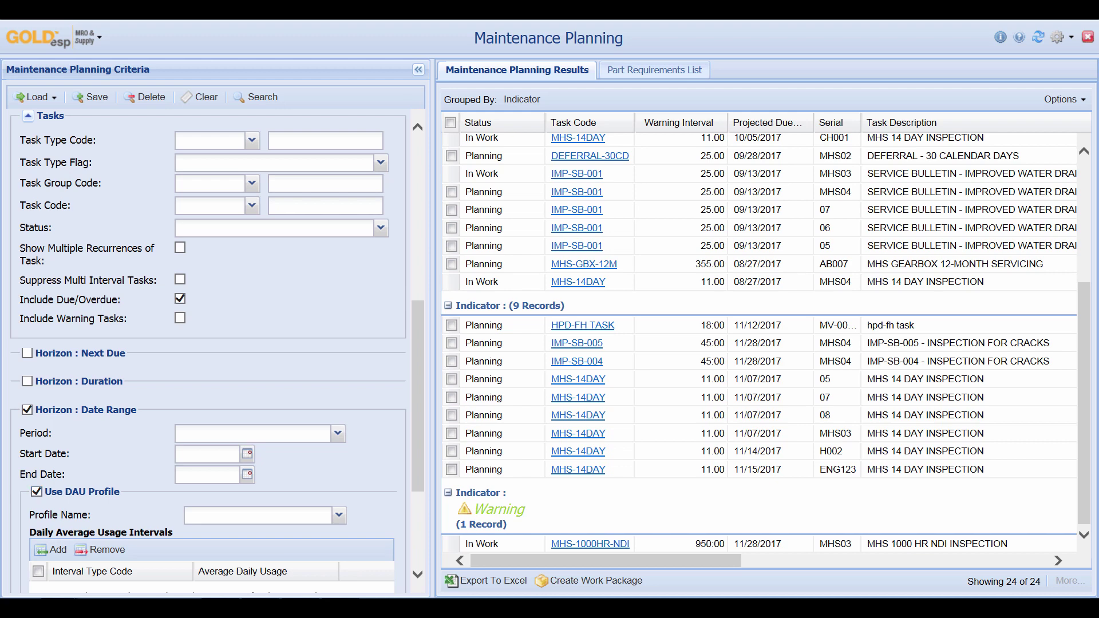
left_click(338, 433)
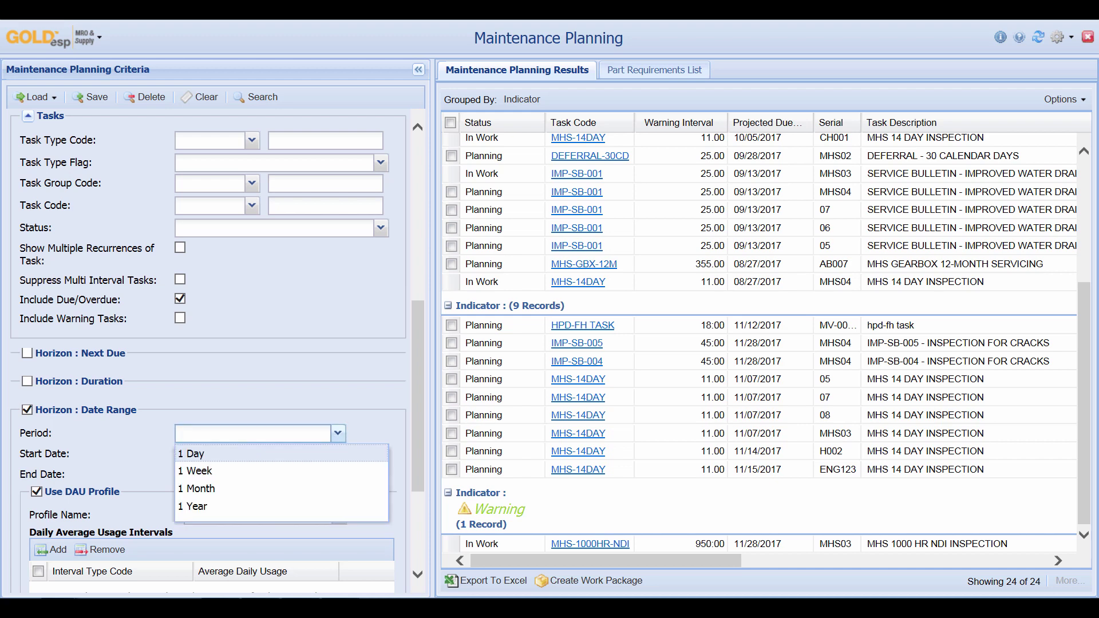
key("Down")
key("Down")
key("Return")
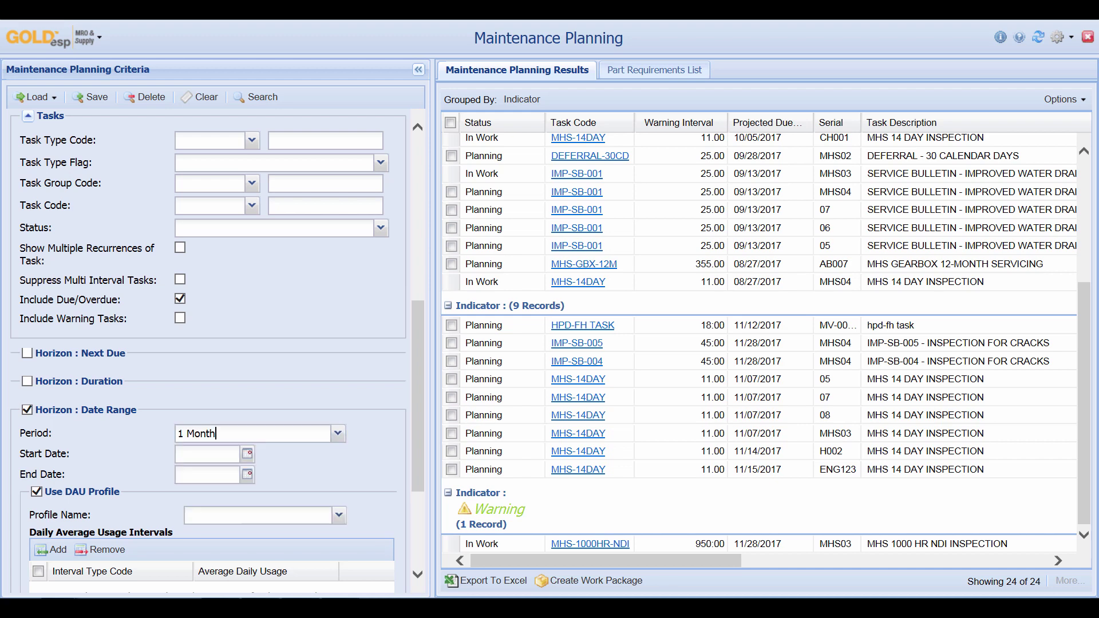
Add an FH daily usage of 2.4 and rerun the forecast
scroll(217, 344, "down", 1)
scroll(217, 344, "down", 3)
left_click(51, 418)
left_click(390, 311)
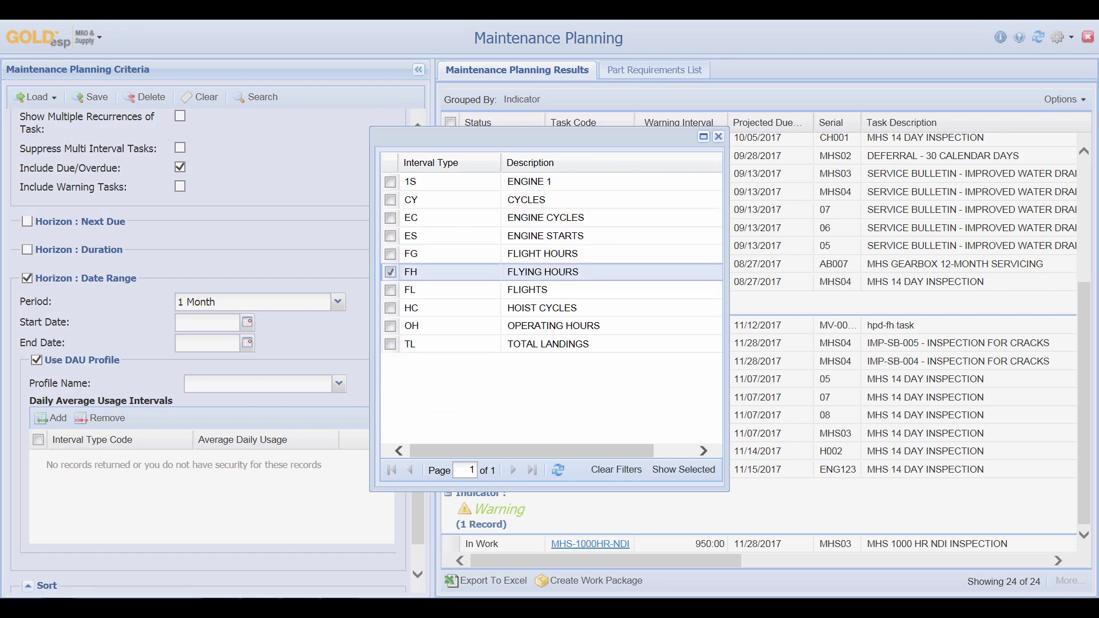
left_click(686, 469)
left_click(424, 469)
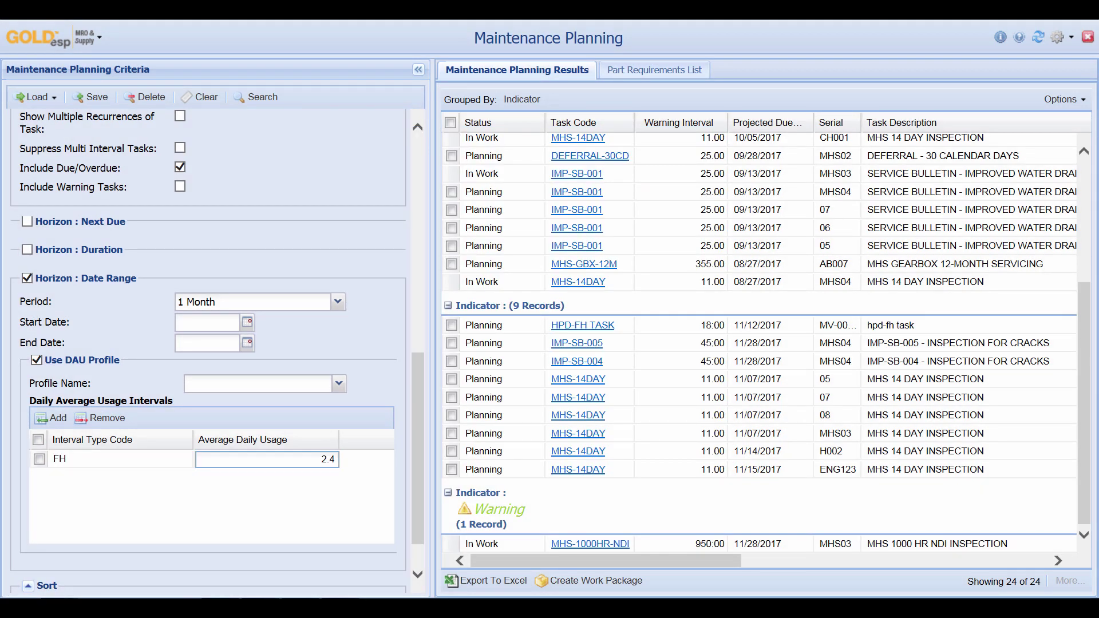
key("Return")
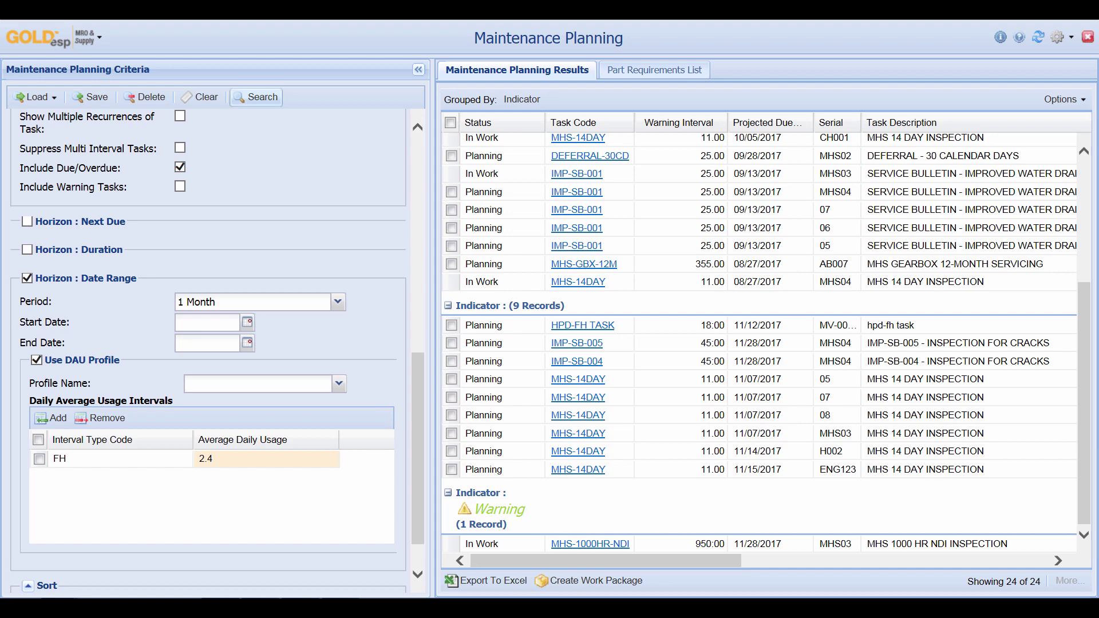
left_click(256, 96)
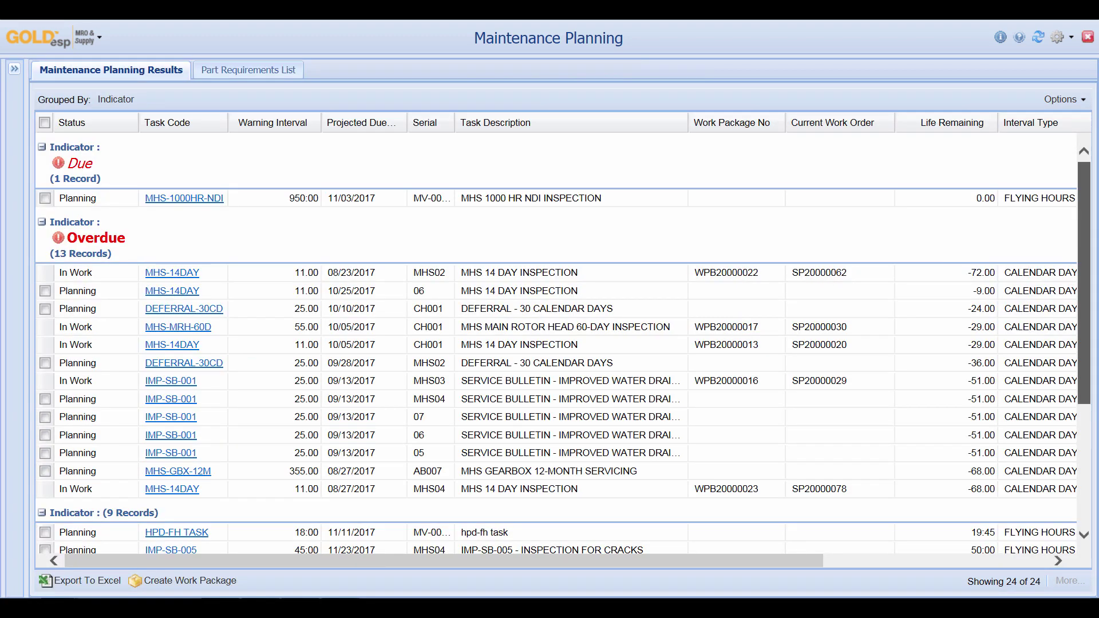
Select serial 07's MHS-14DAY task and create a work package from it
scroll(555, 343, "down", 4)
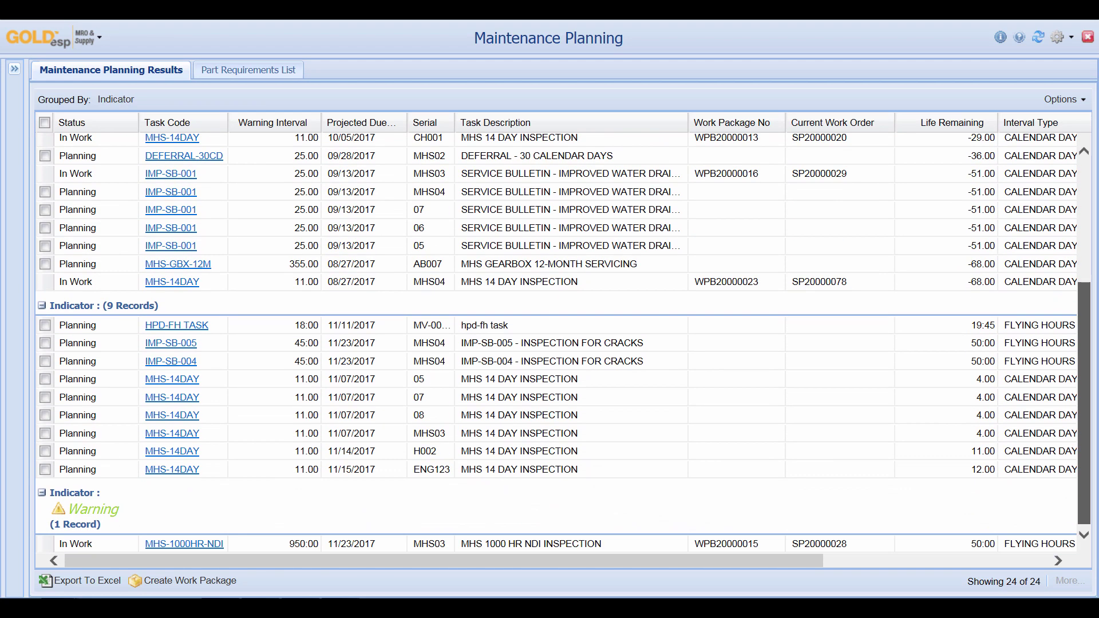
left_click(15, 68)
scroll(217, 343, "down", 1)
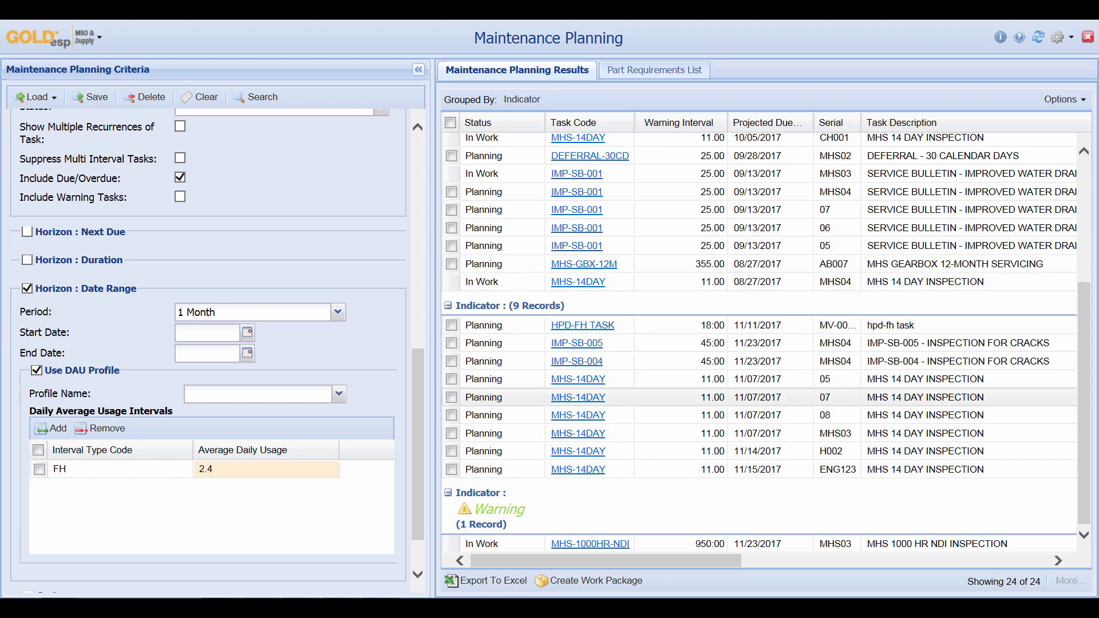
left_click(452, 397)
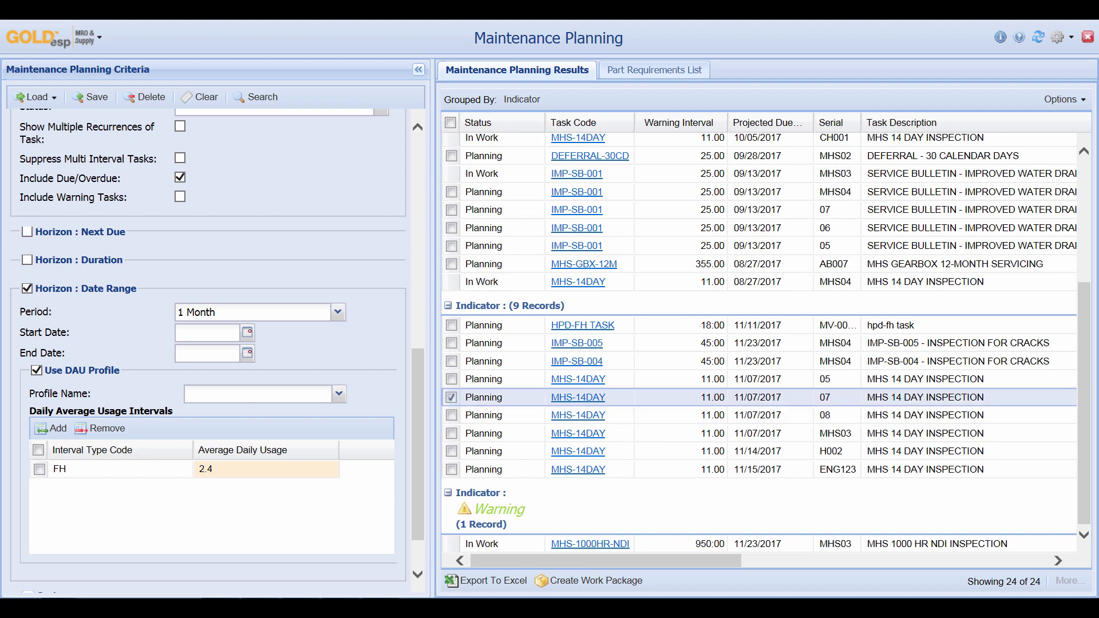
left_click(589, 580)
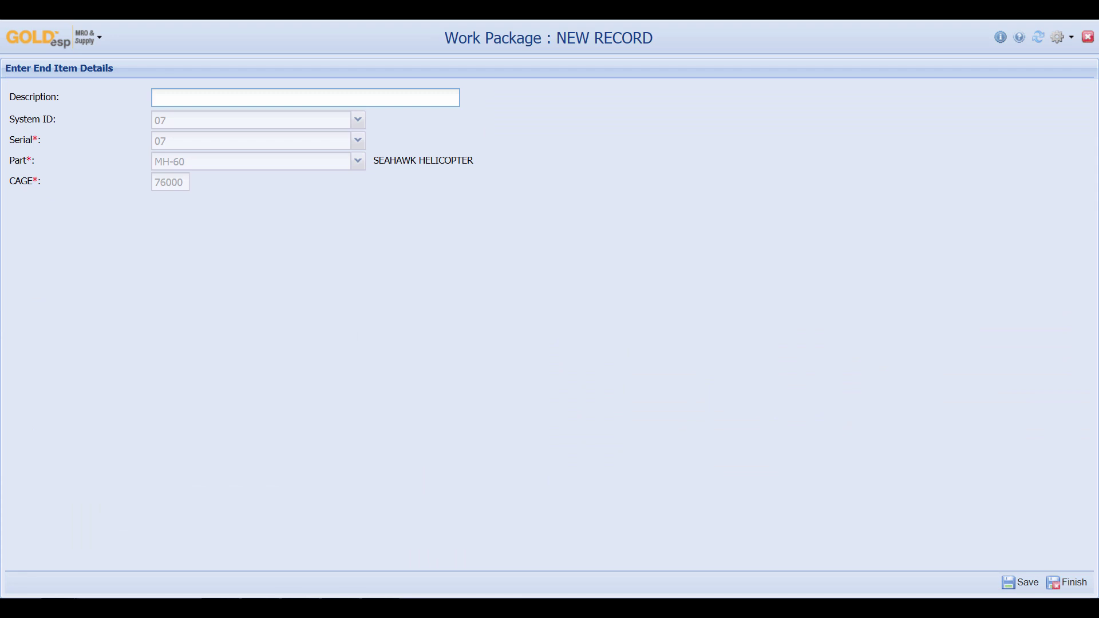
Save the package with description 'task wp' and lock it in with the MHS-14DAY task
type("task wp")
left_click(1020, 582)
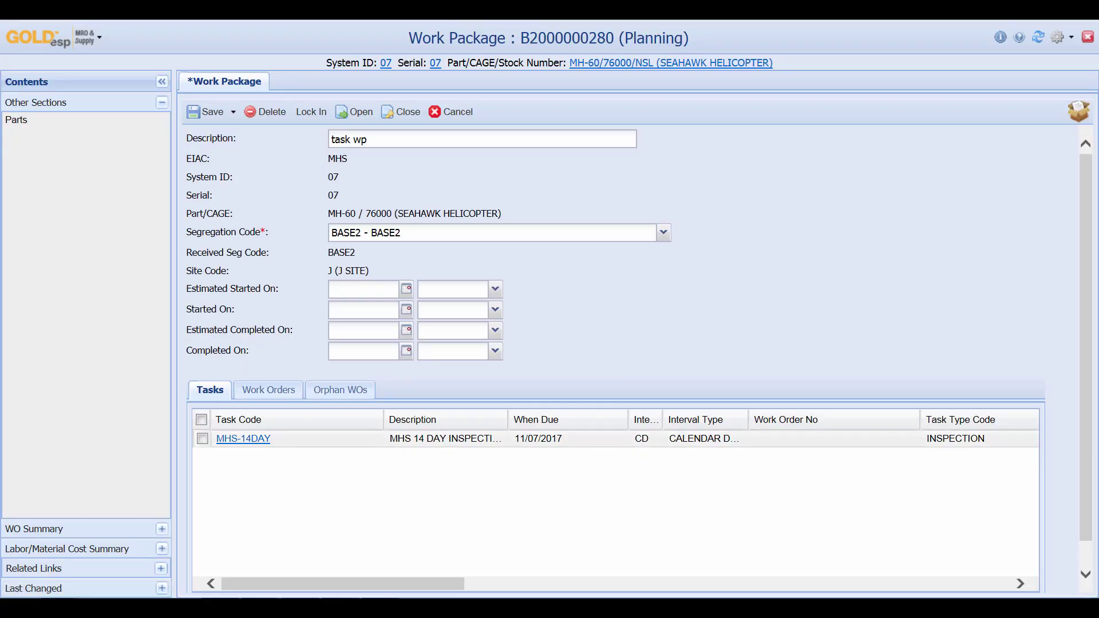
left_click(202, 439)
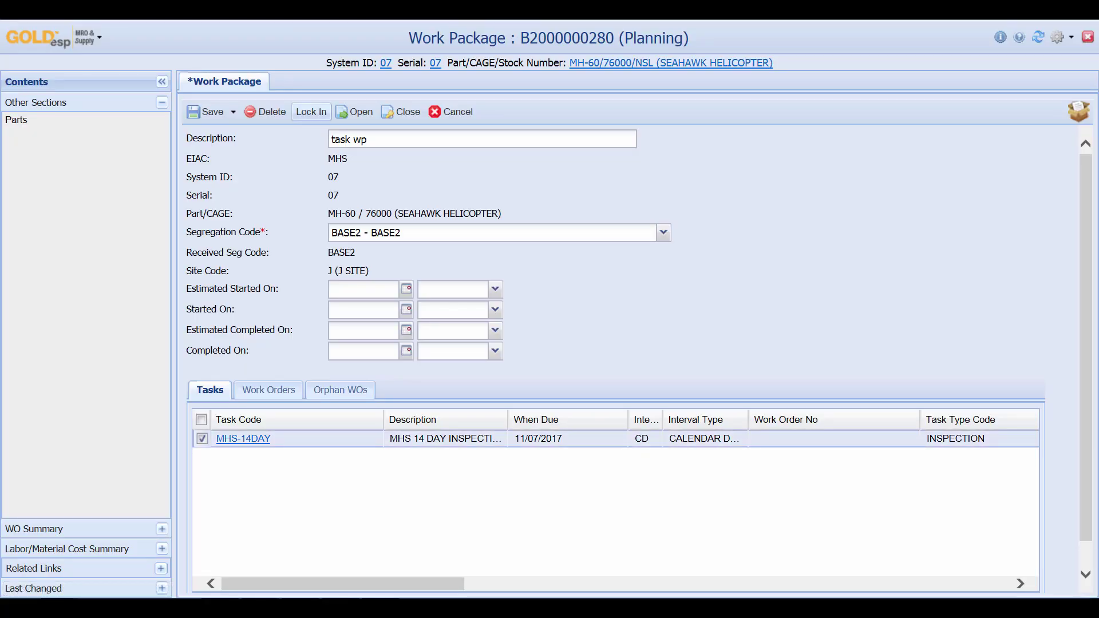
left_click(311, 111)
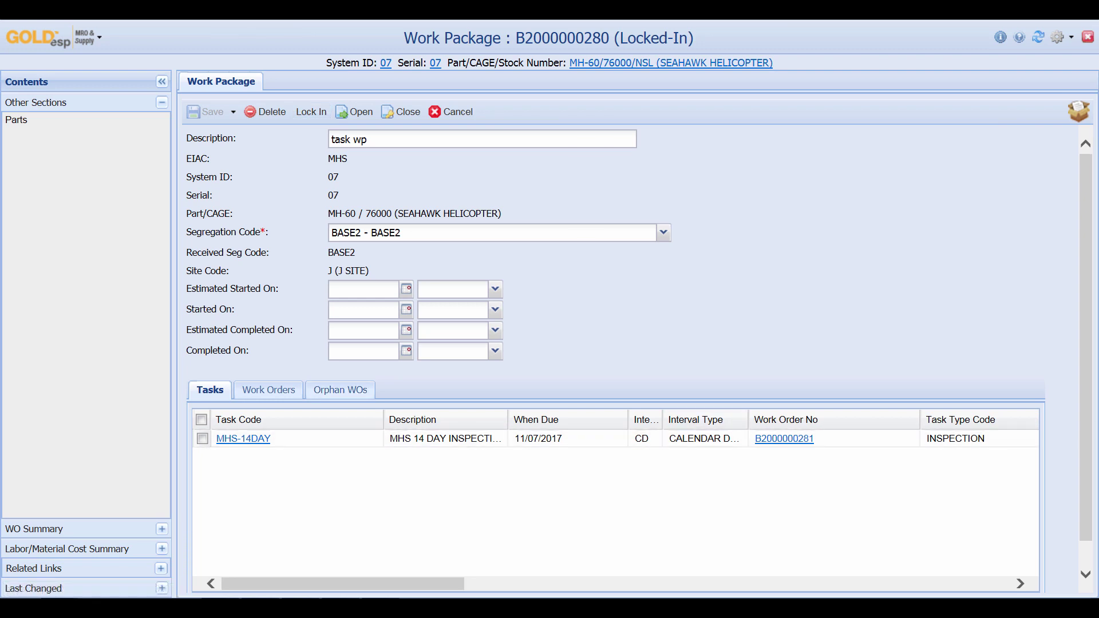
left_click(268, 390)
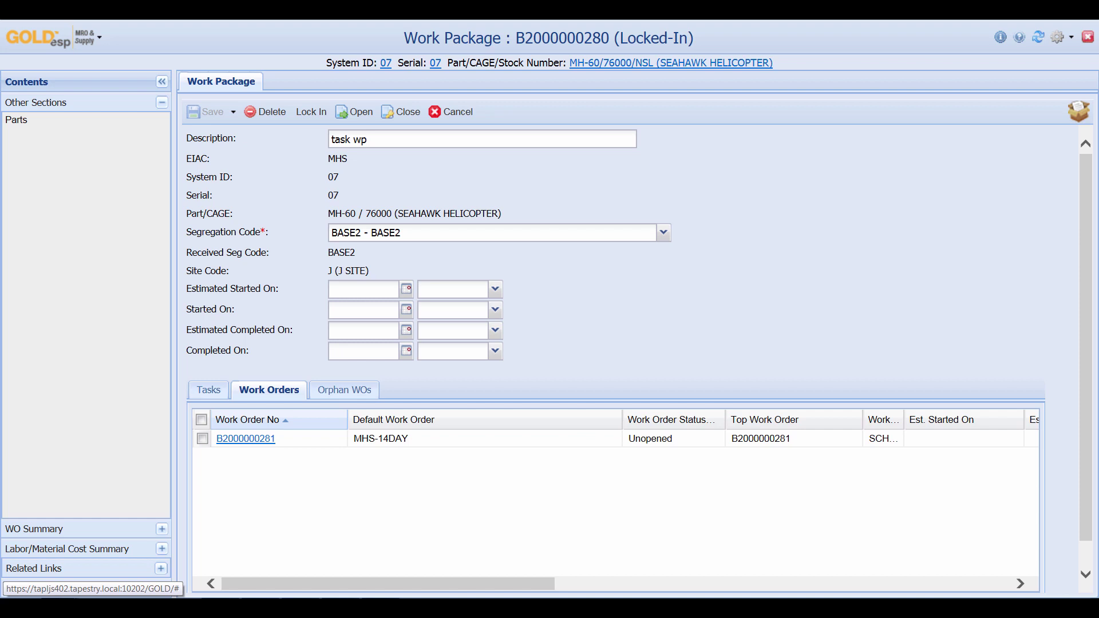
left_click(202, 438)
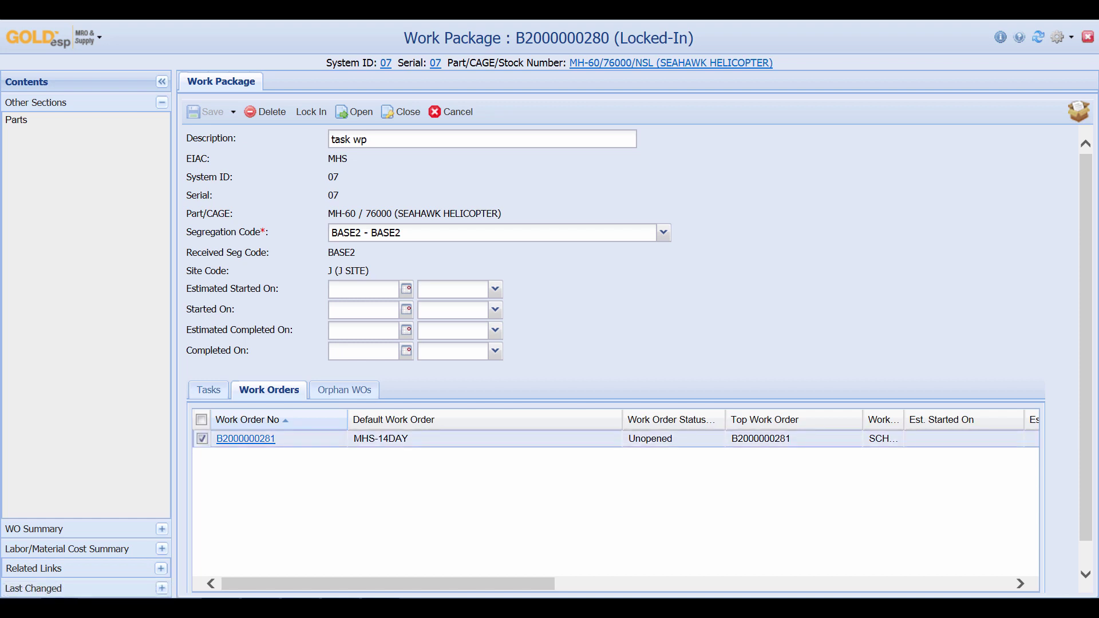
scroll(638, 359, "down", 1)
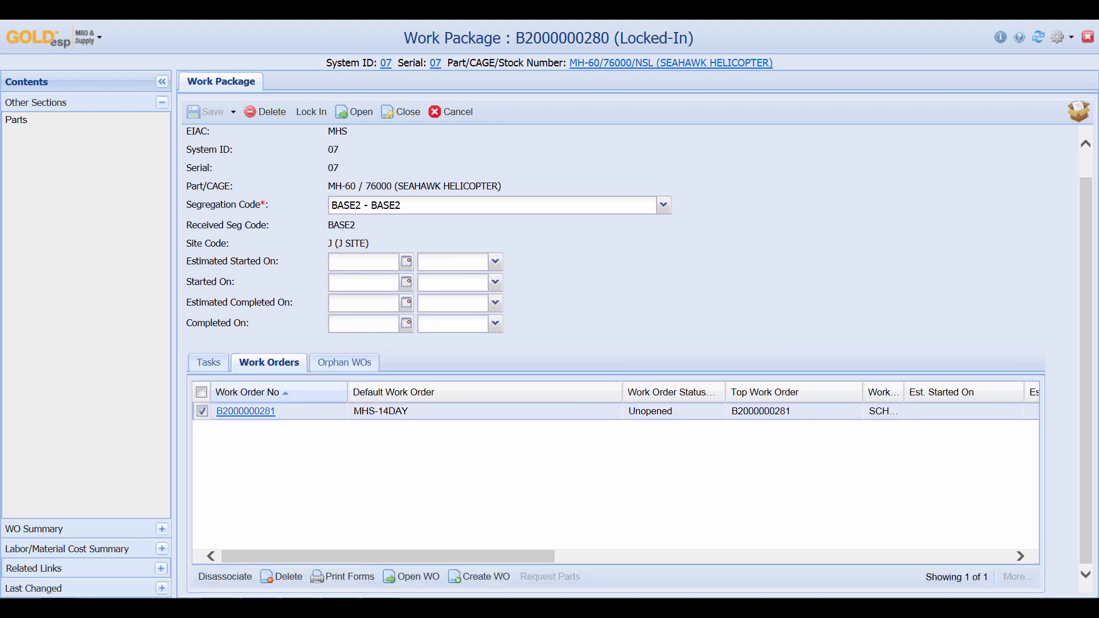
left_click(412, 576)
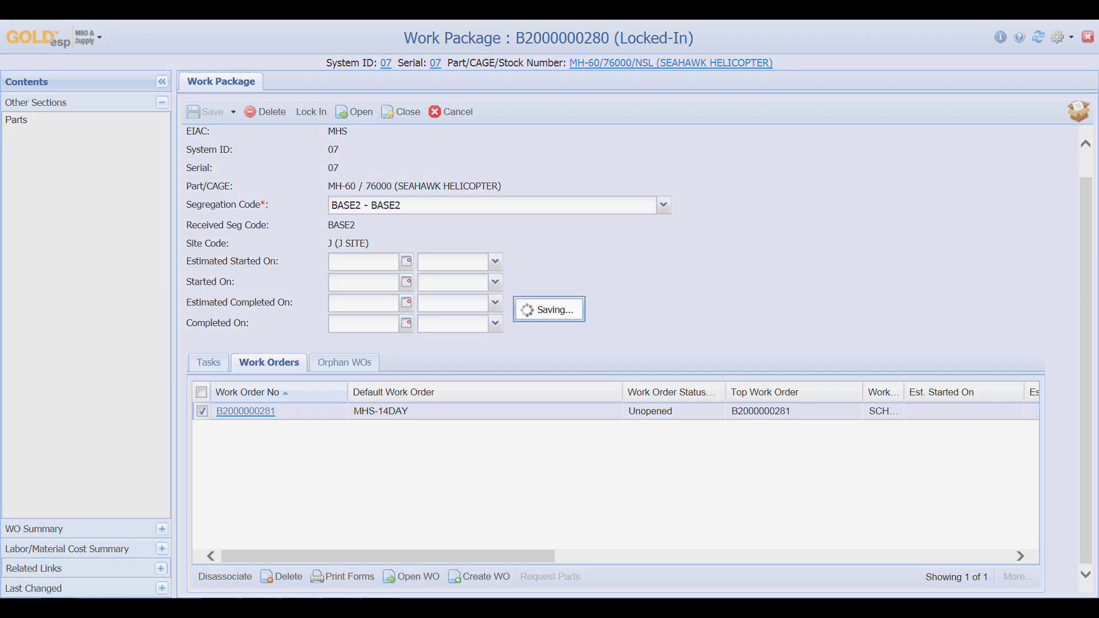
Set Maintenance Type to INS and Readiness State to USM, then finish
left_click(640, 307)
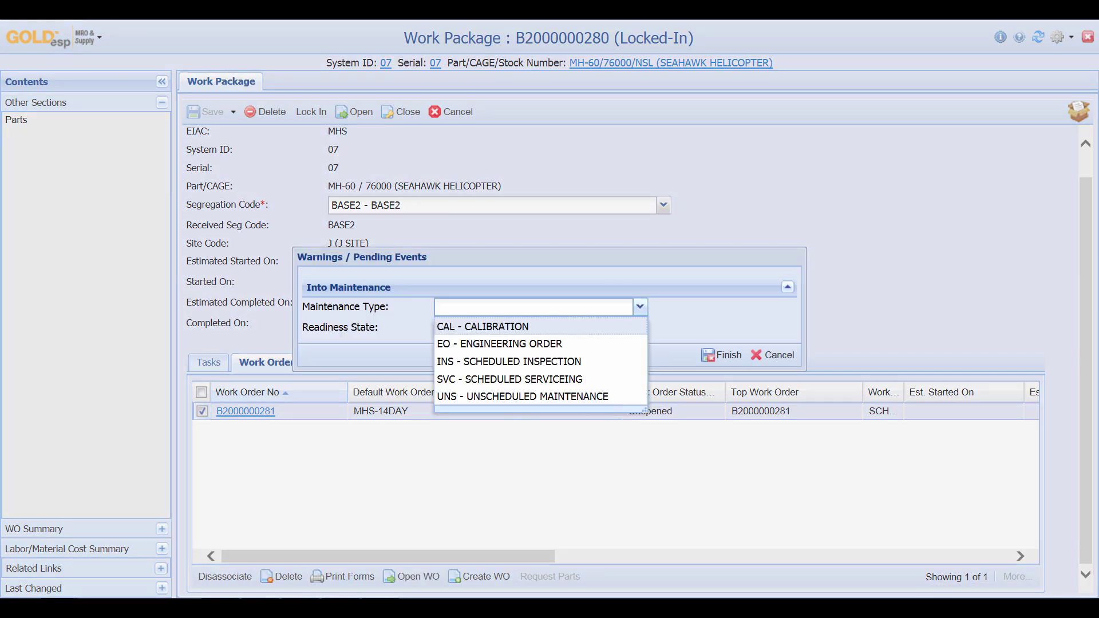
key("Up")
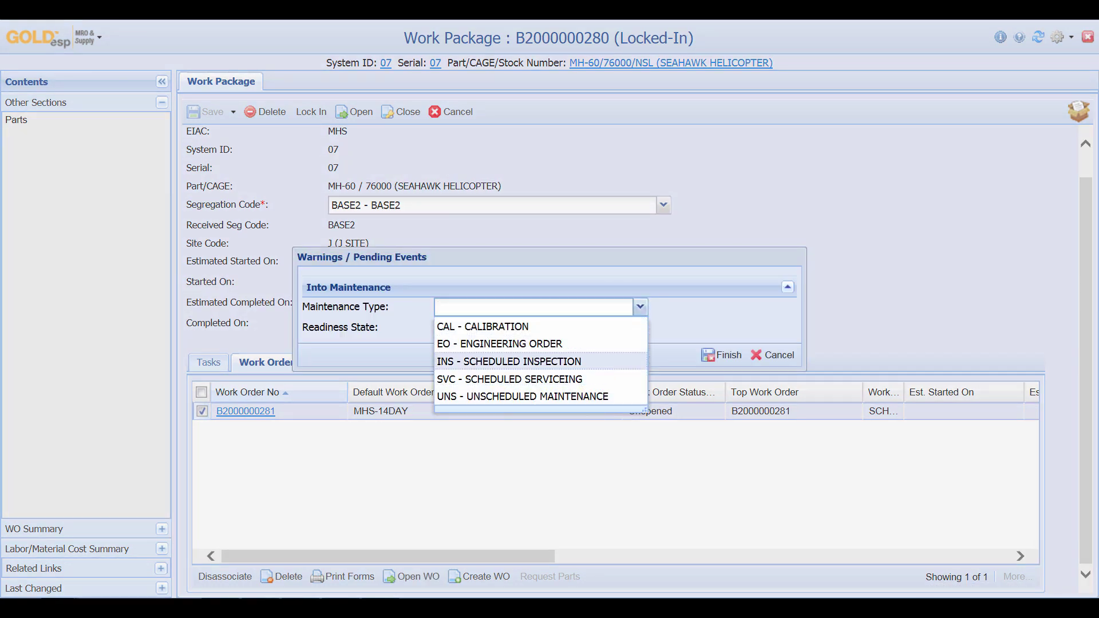
key("Return")
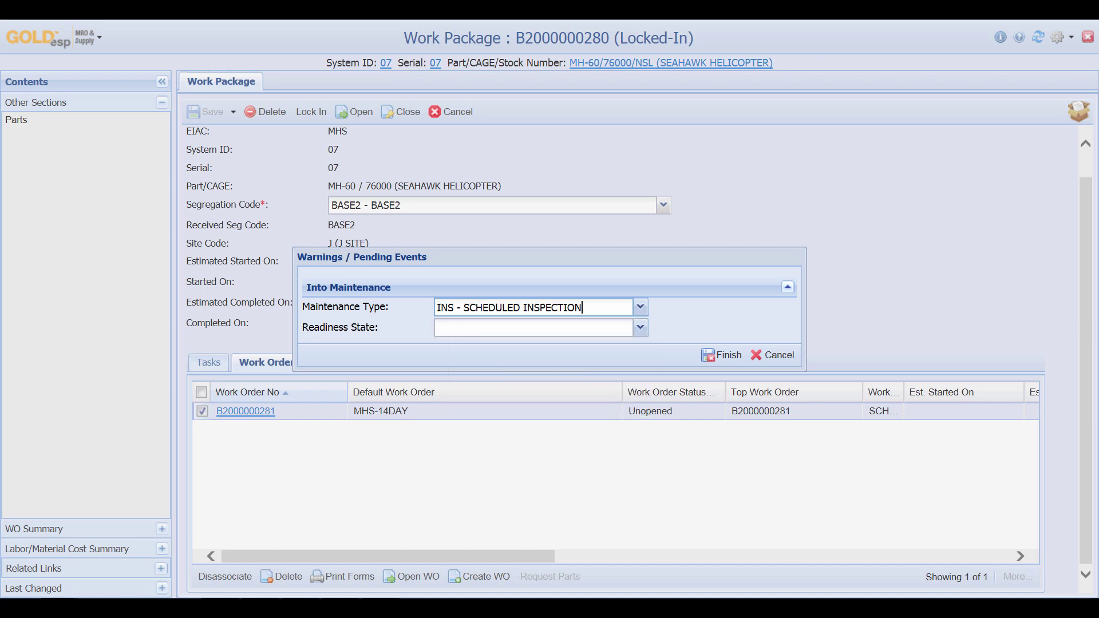
key("Tab")
key("Down")
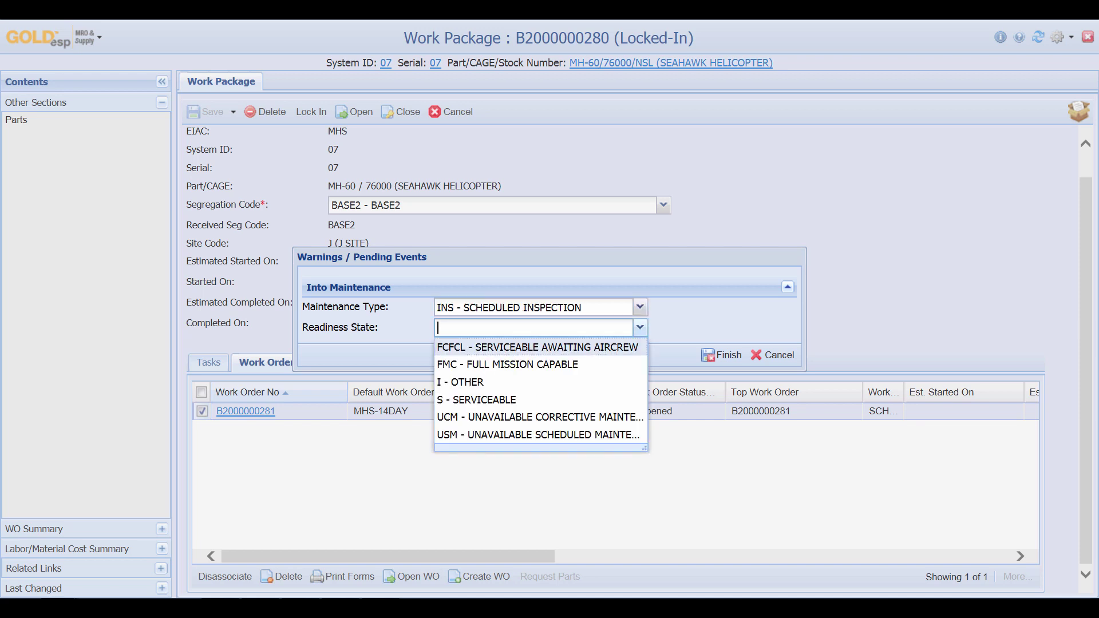
left_click(540, 435)
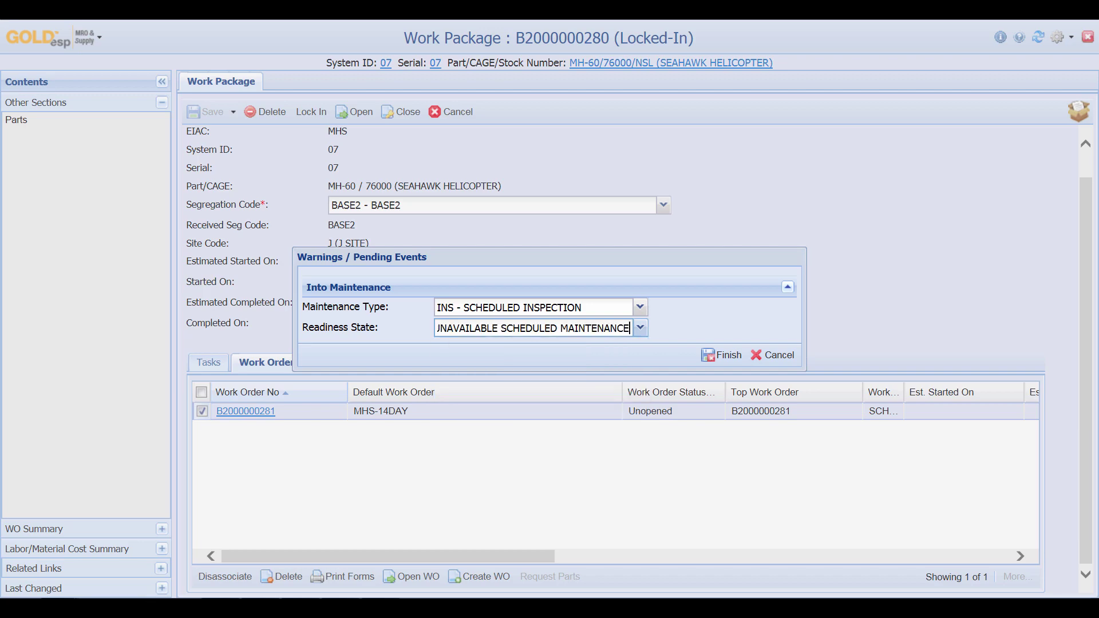
left_click(722, 355)
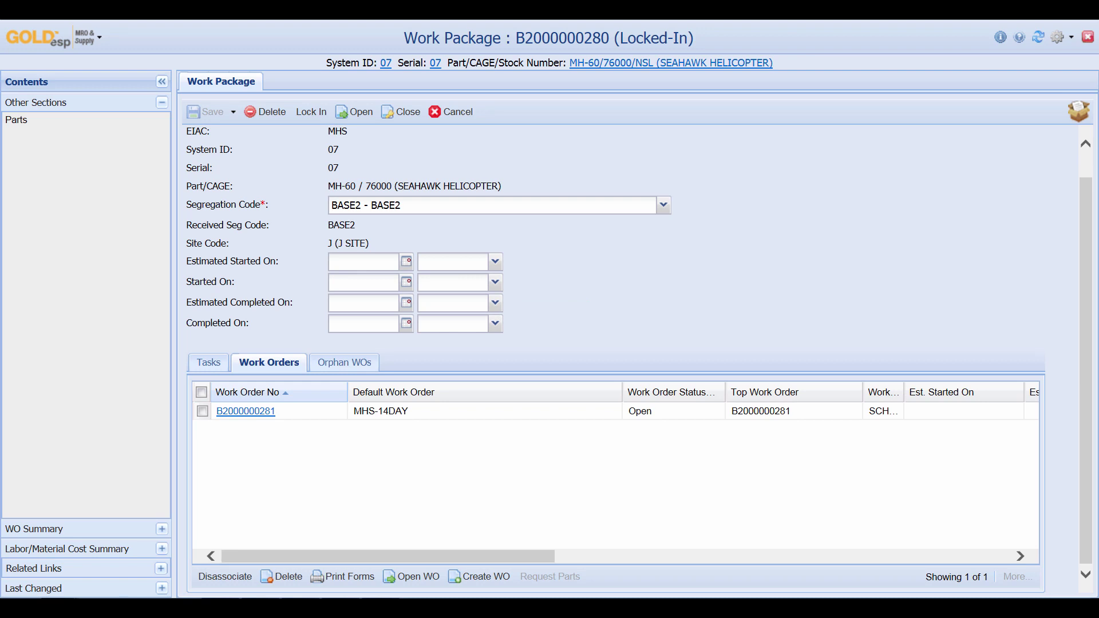
left_click(1087, 37)
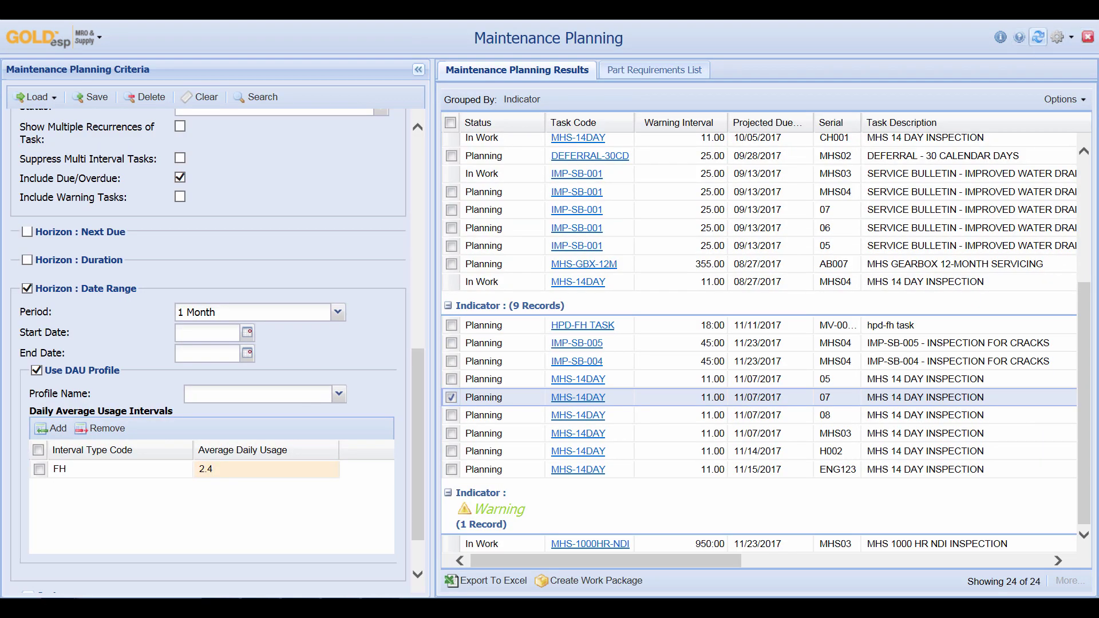
left_click(1038, 36)
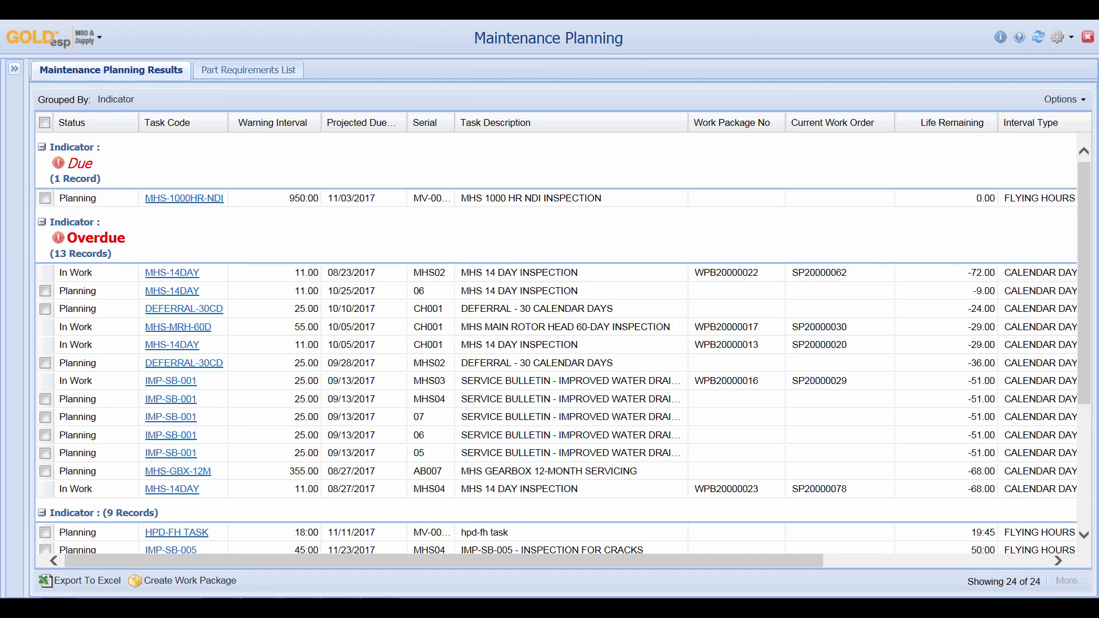
scroll(555, 343, "down", 4)
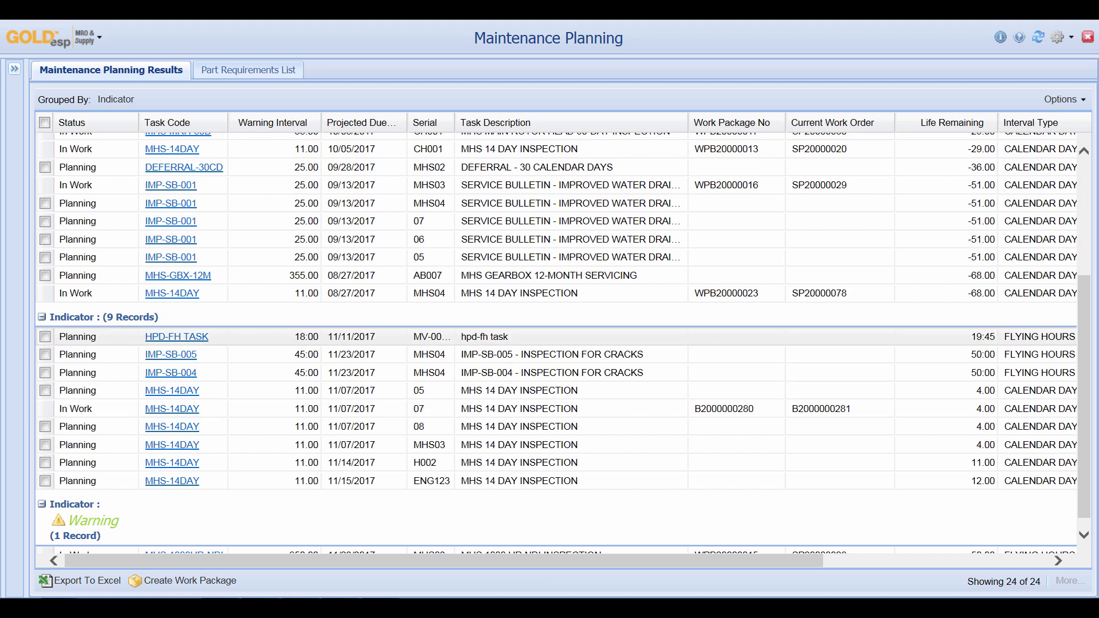
left_click(14, 68)
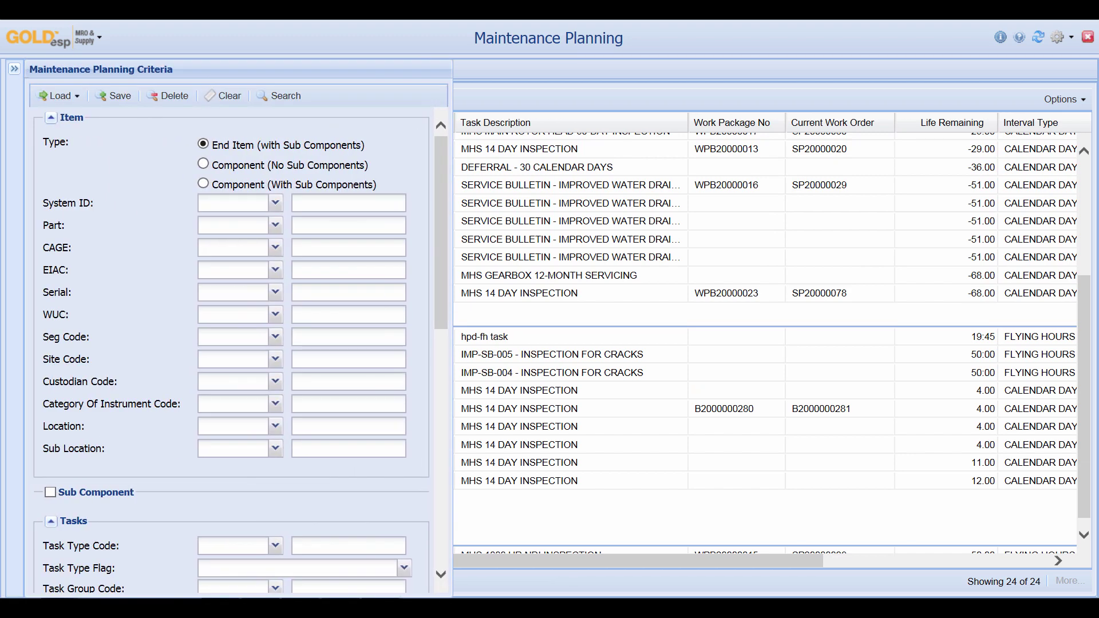
Save the forecast criteria as query '2.4 FH PROJECTION' and check it in the saved list
left_click(115, 96)
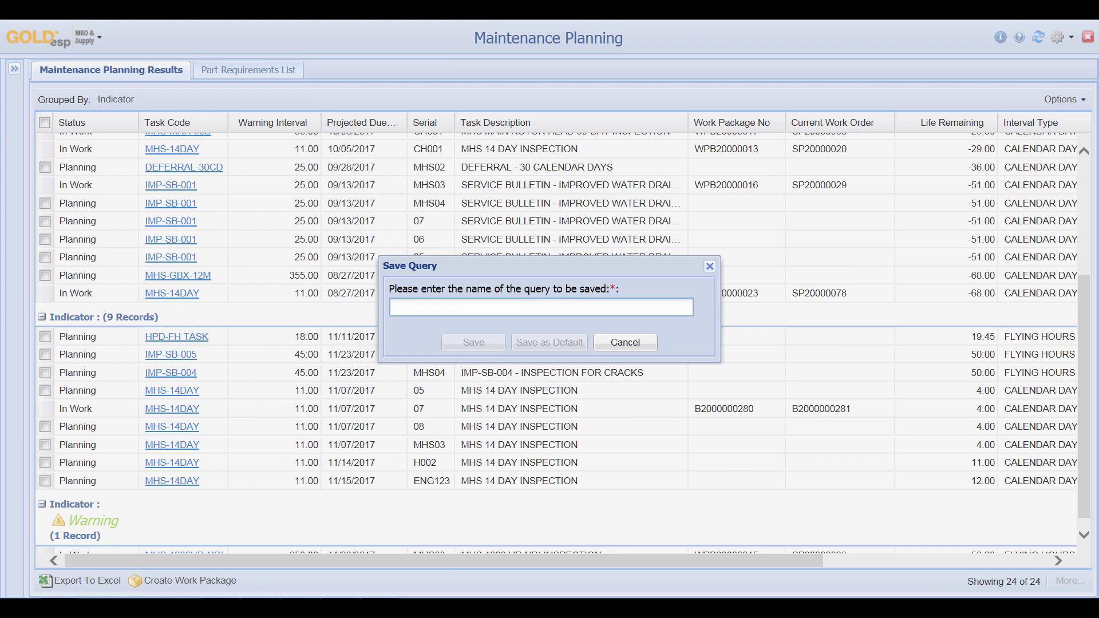
type("2.4 FH PROJECTION")
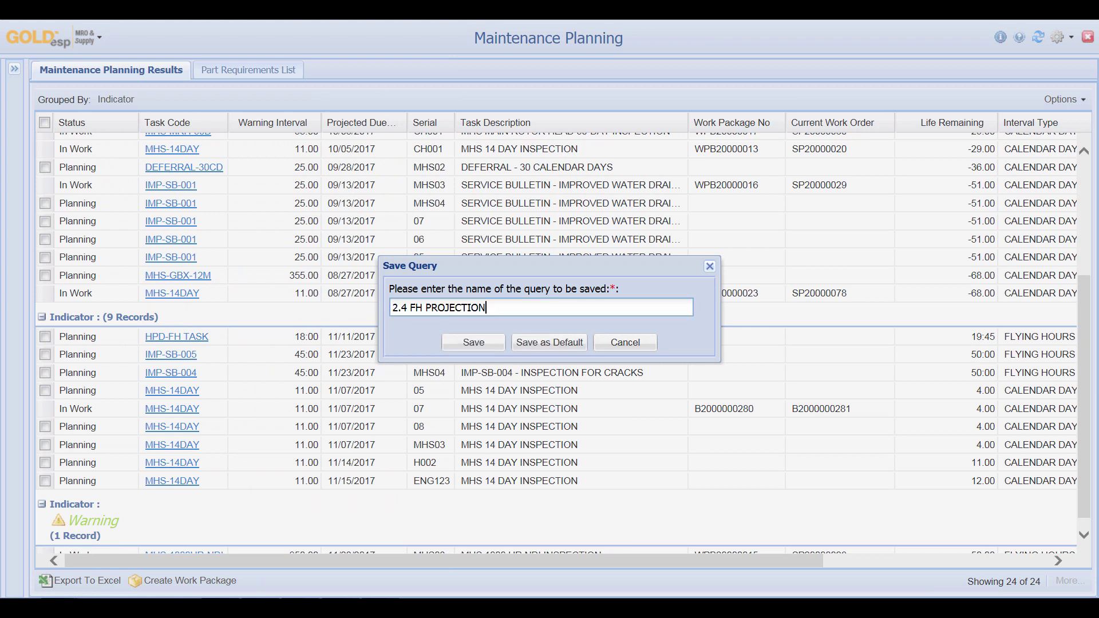
key("Return")
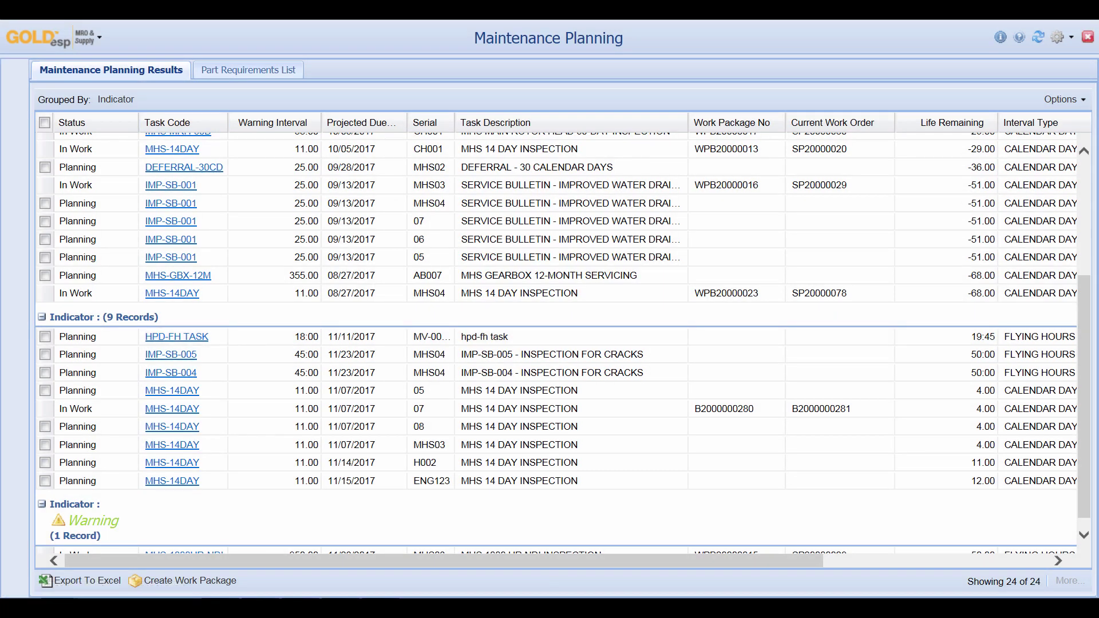
left_click(14, 68)
left_click(36, 96)
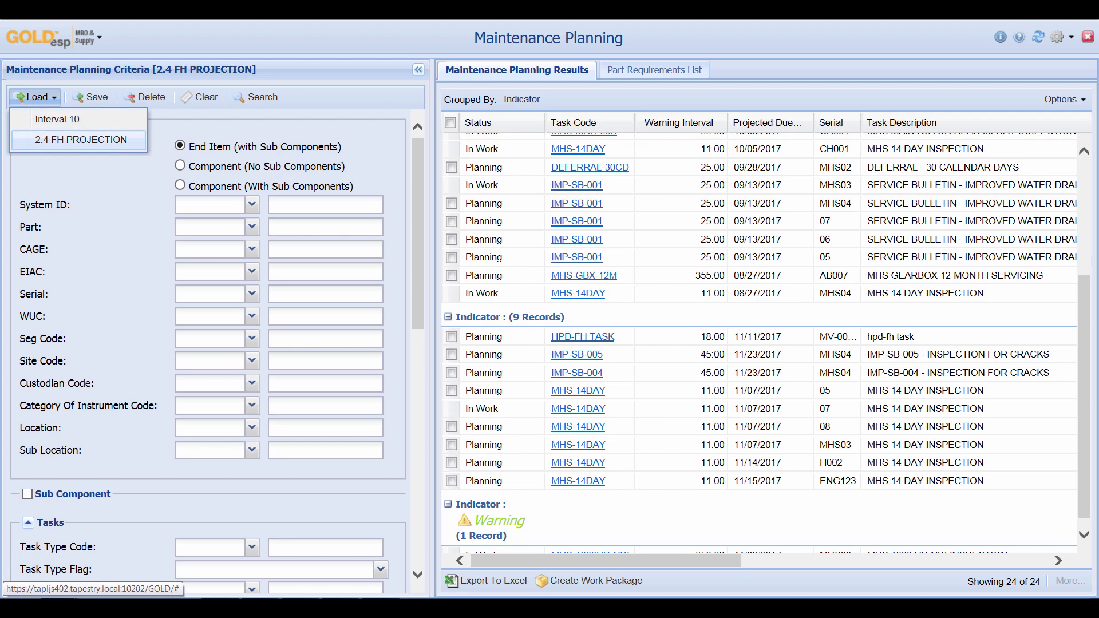
Clear the criteria and forecast Part TEST CAD with a Next Due horizon
left_click(81, 140)
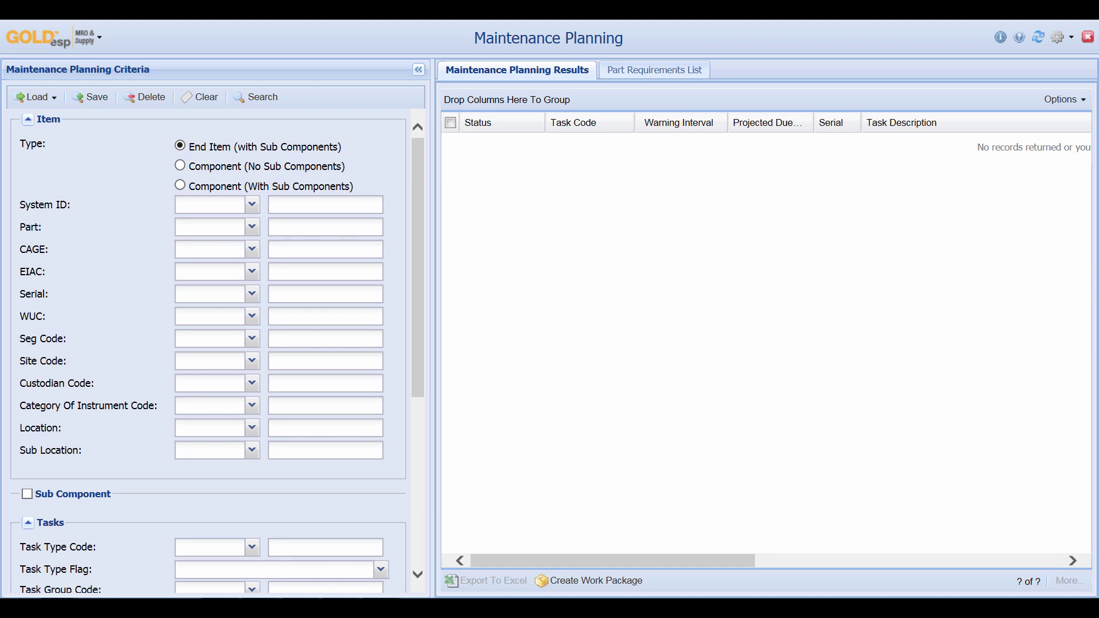
left_click(325, 227)
type("TEST CAD")
scroll(209, 349, "down", 5)
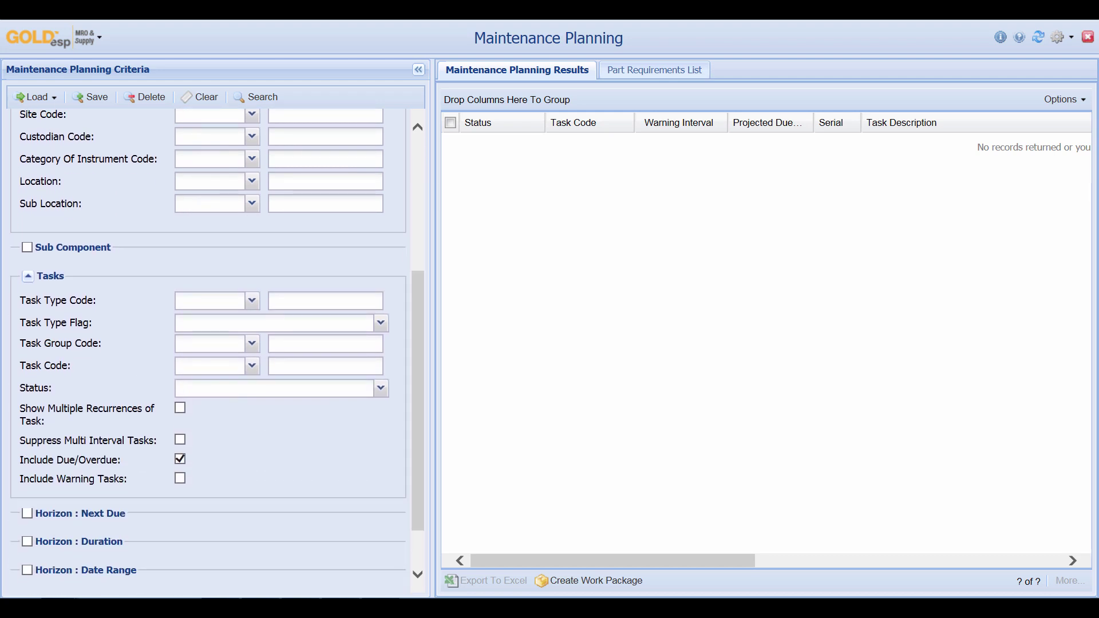
left_click(27, 513)
left_click(255, 97)
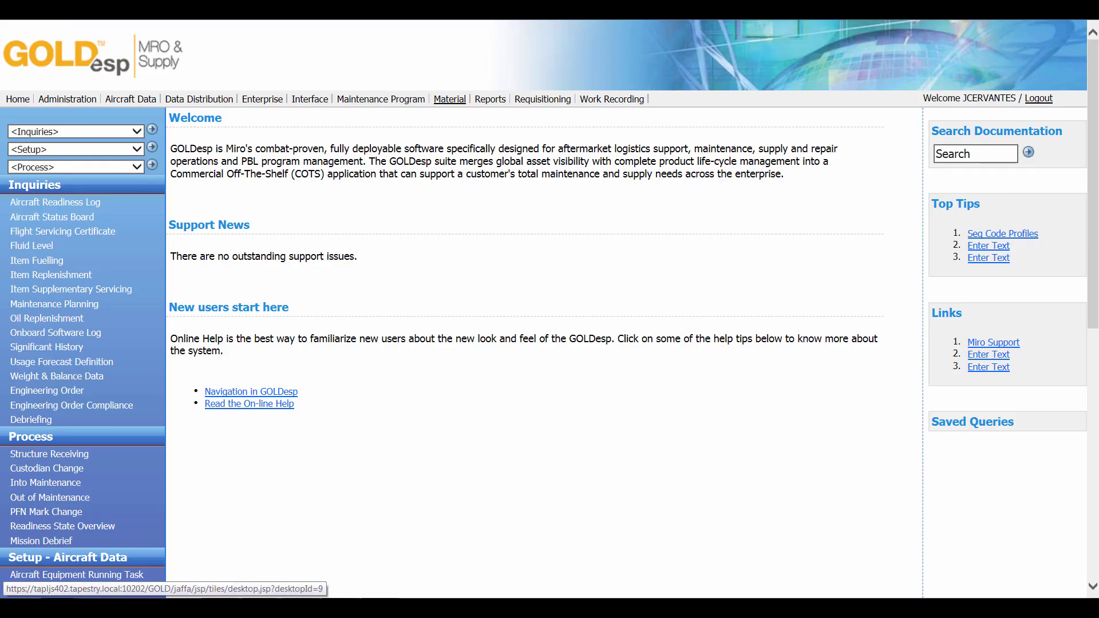
Search Item Workbench for part TEST CAD, listing serials CAD1–CAD5
left_click(450, 99)
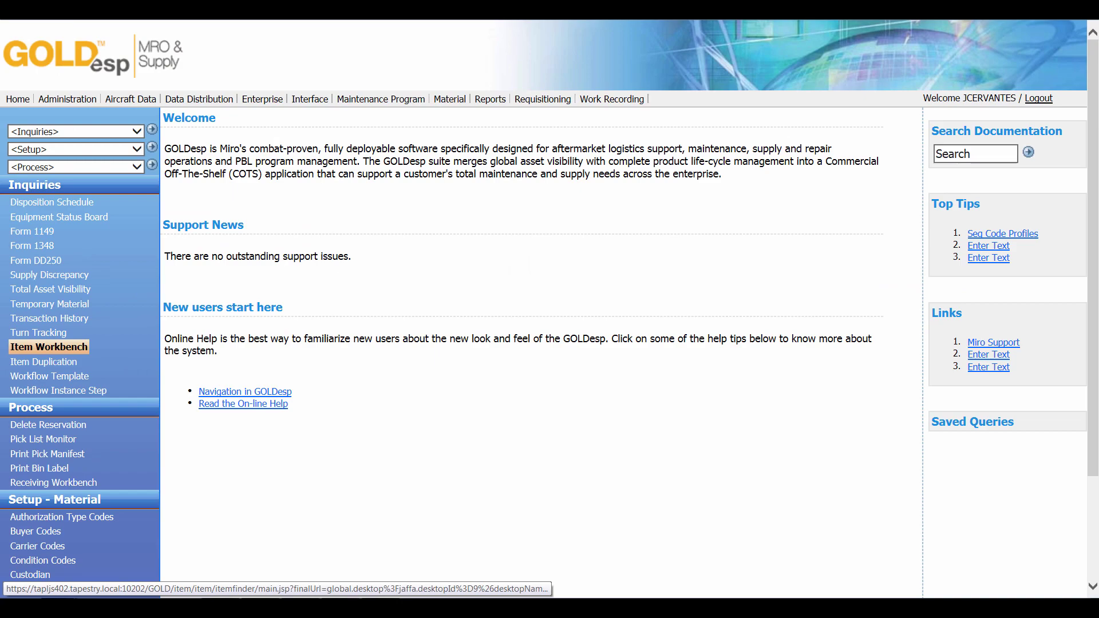
left_click(49, 347)
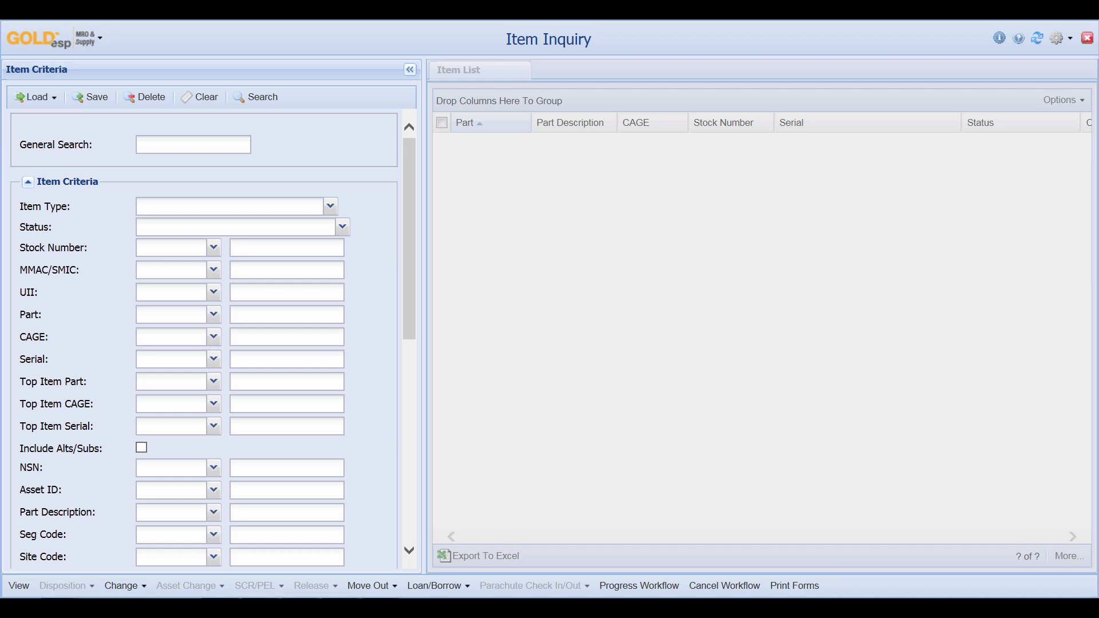
left_click(234, 314)
type("TEST CAD")
key("Return")
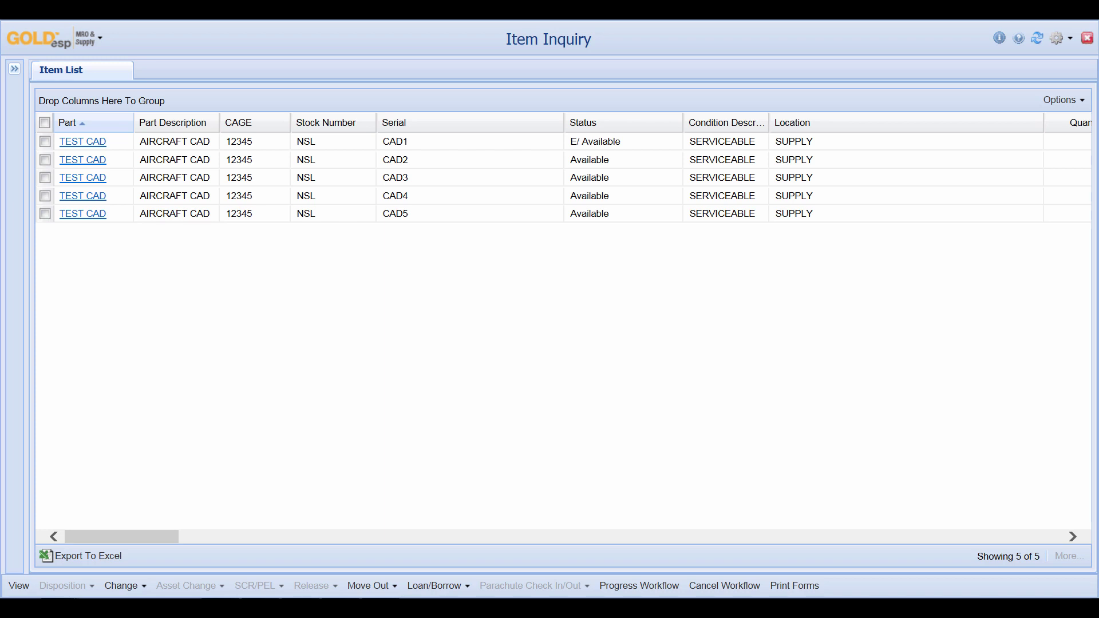